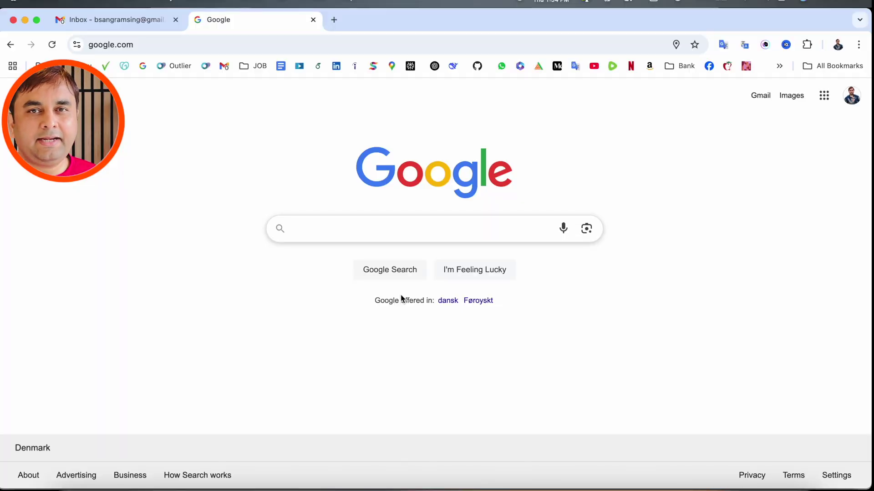
Search Google for Airtm, browse the airtm.com homepage and follow Join now to sign-up
type("Airtm")
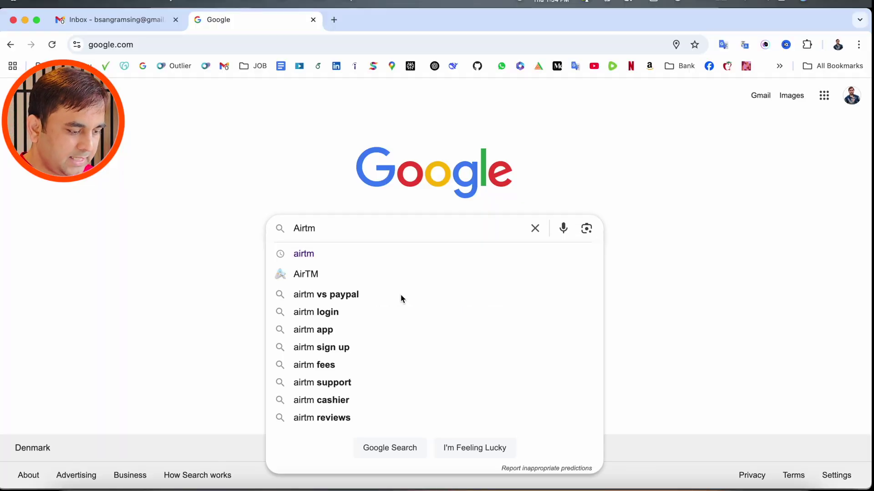
key("Return")
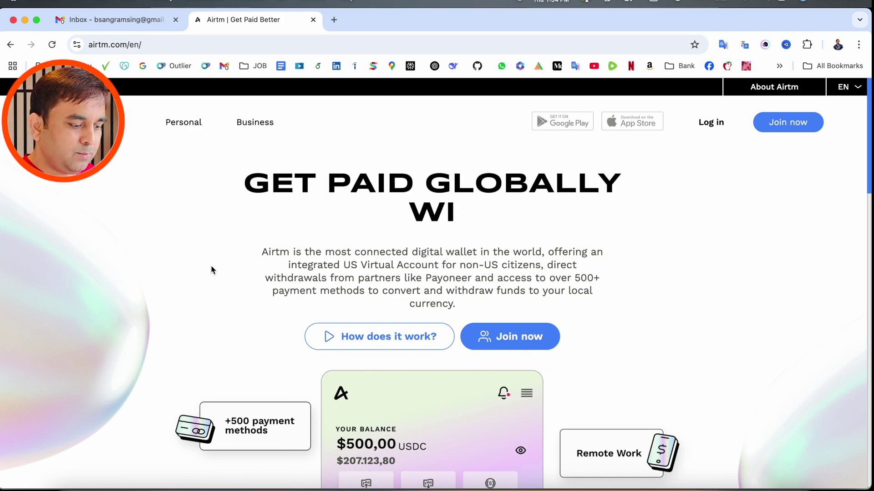
scroll(384, 256, "down", 2)
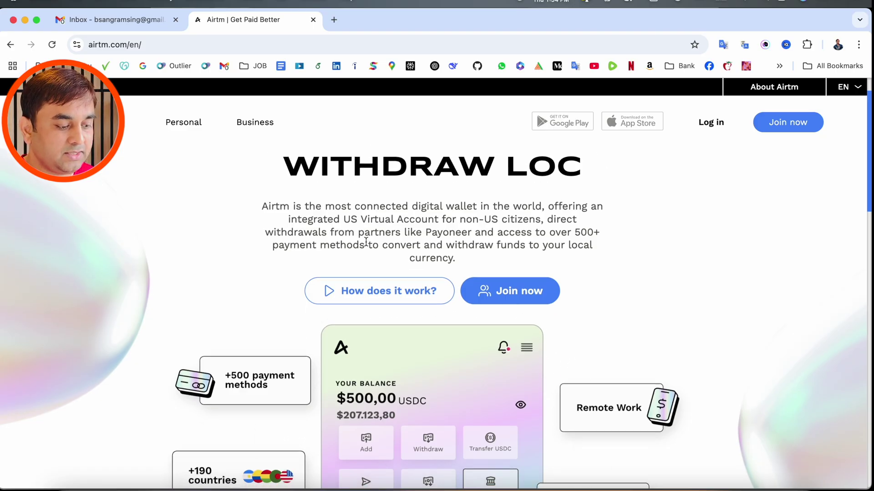
scroll(367, 243, "down", 5)
scroll(369, 247, "up", 3)
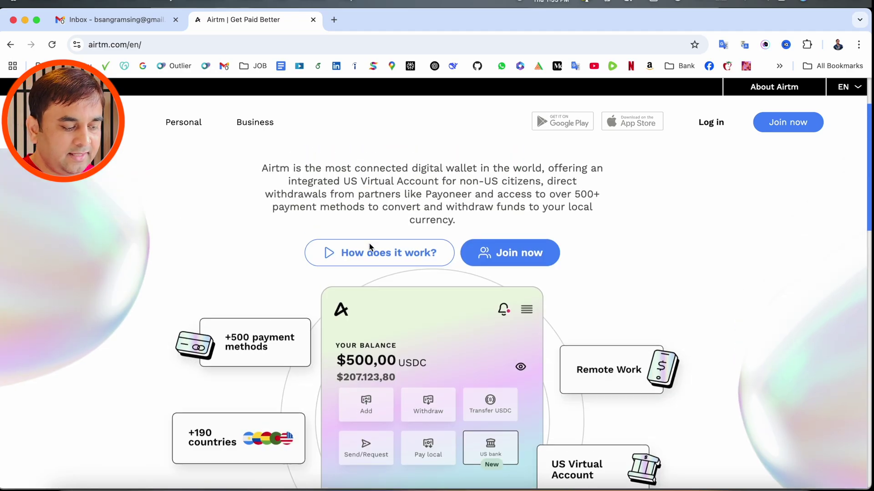
left_click(519, 259)
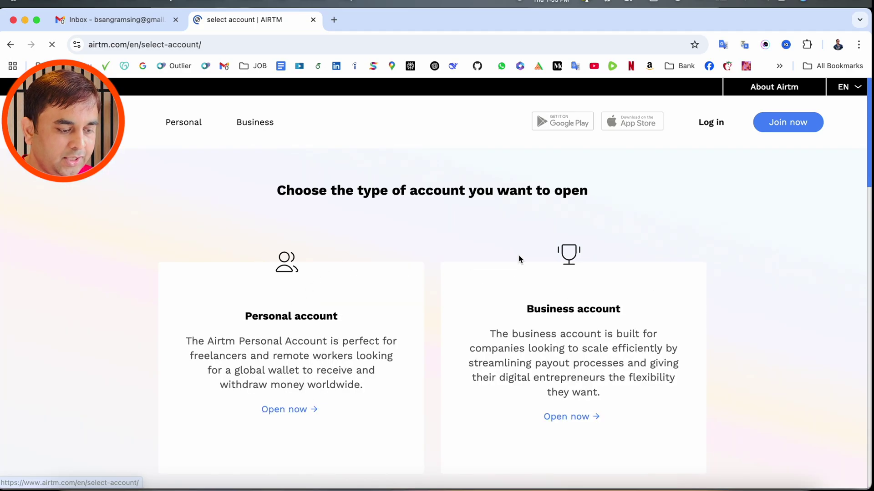
scroll(289, 410, "down", 1)
Choose a Personal account with Denmark as the country of residence
left_click(288, 408)
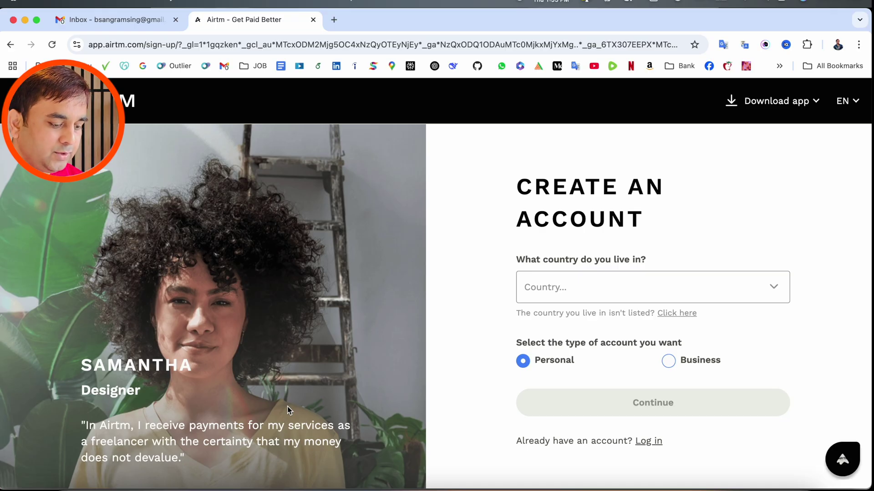
left_click(599, 288)
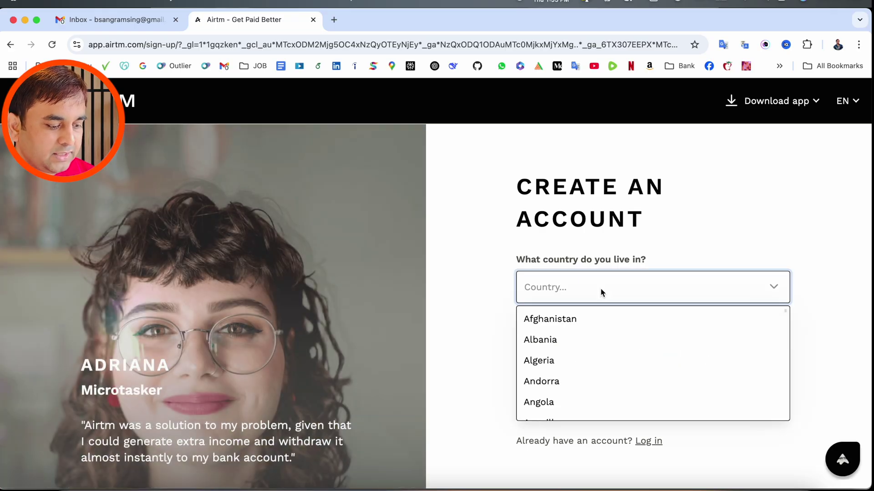
type("den")
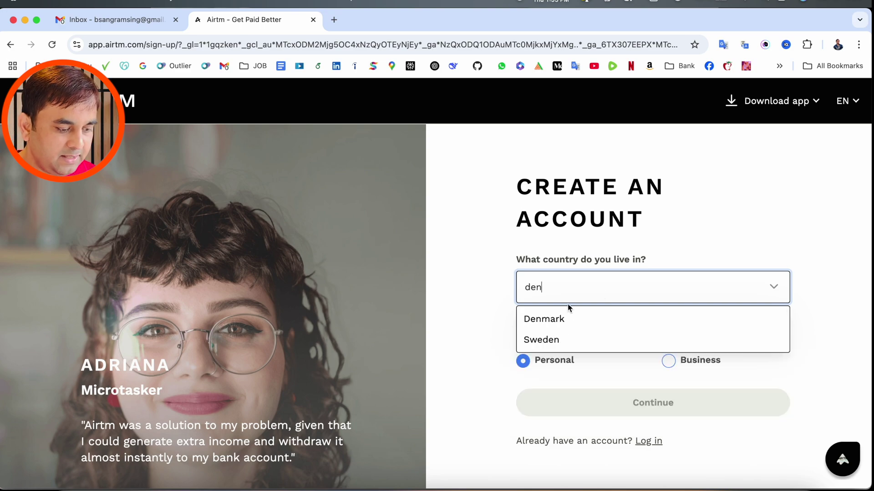
left_click(564, 319)
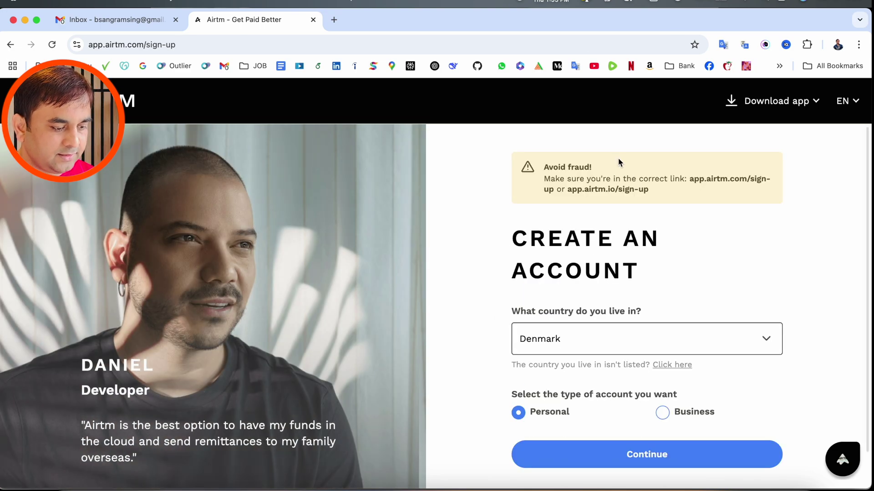
key("Return")
Sign up with the first listed Google account and approve access to Airtm
left_click(559, 295)
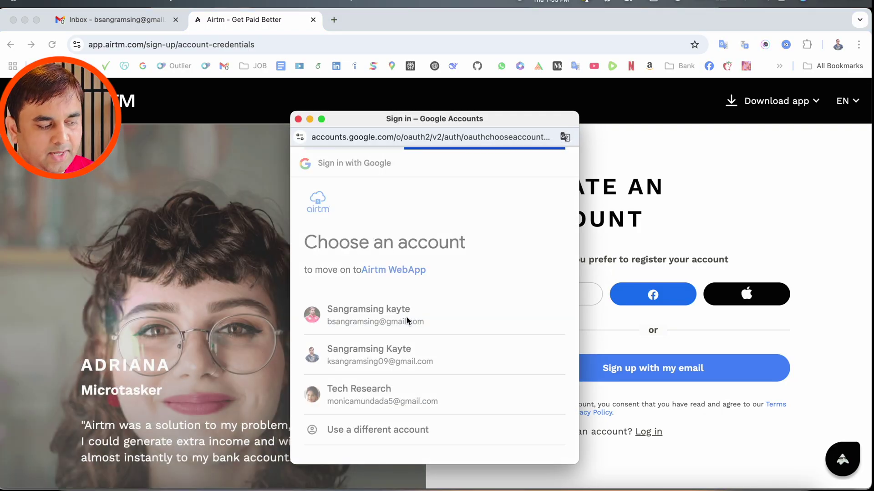
left_click(407, 321)
left_click(521, 397)
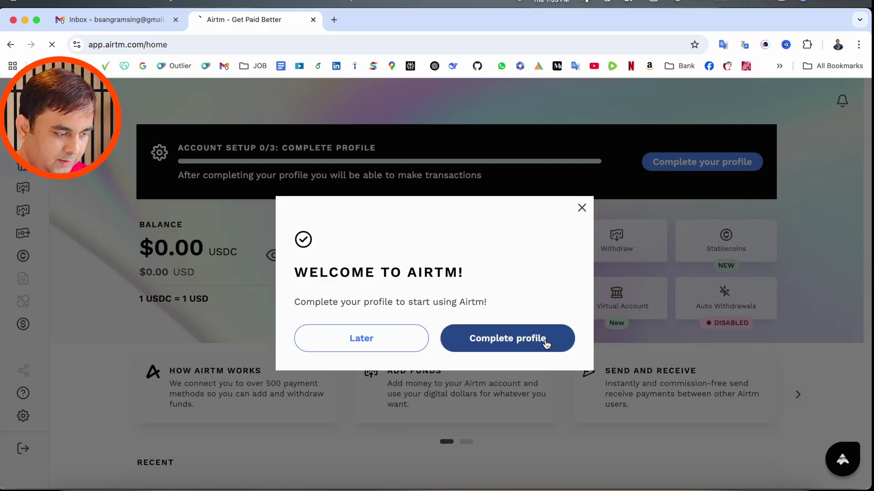
Complete the profile form with an autofilled address and state, and submit it
left_click(546, 340)
scroll(545, 344, "down", 3)
left_click(570, 276)
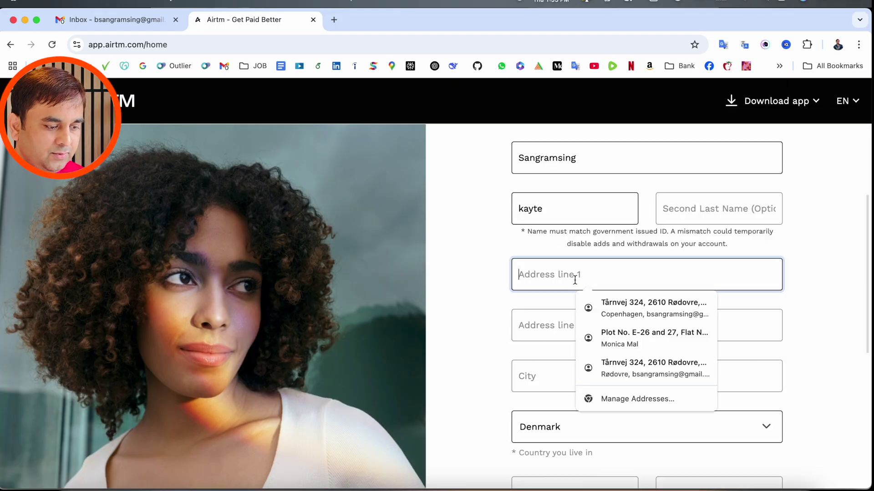
left_click(579, 312)
scroll(630, 326, "down", 3)
scroll(618, 274, "up", 3)
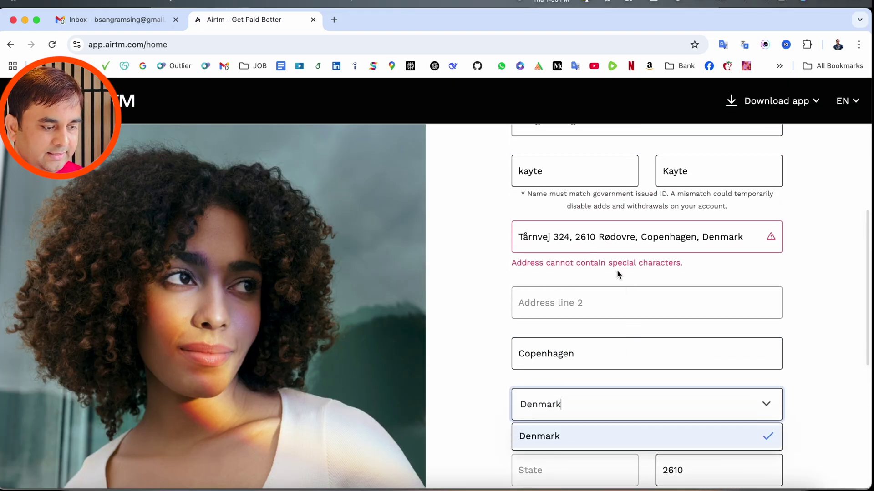
scroll(523, 250, "down", 5)
left_click(523, 258)
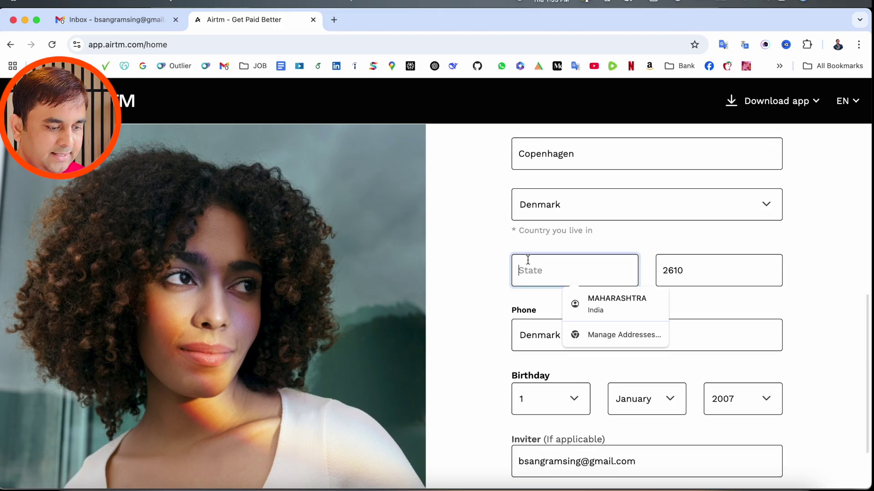
left_click(678, 446)
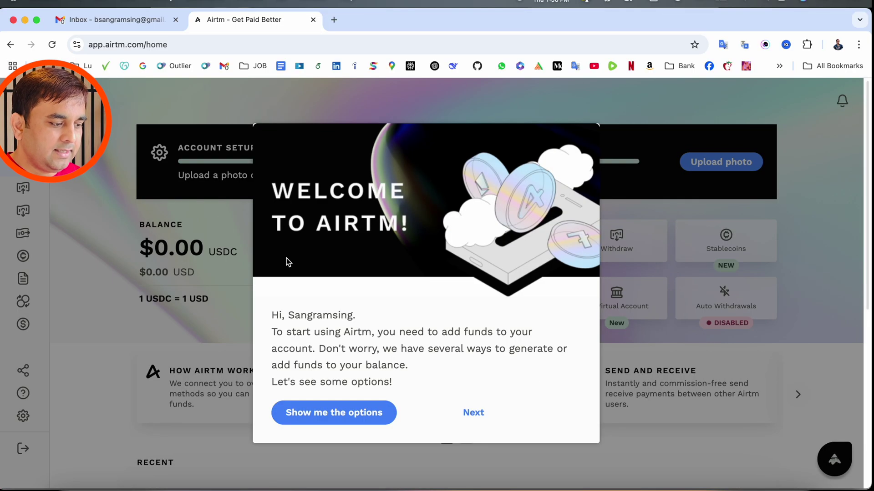
Skip the welcome slides with Maybe later and go to uploading a profile photo
left_click(472, 412)
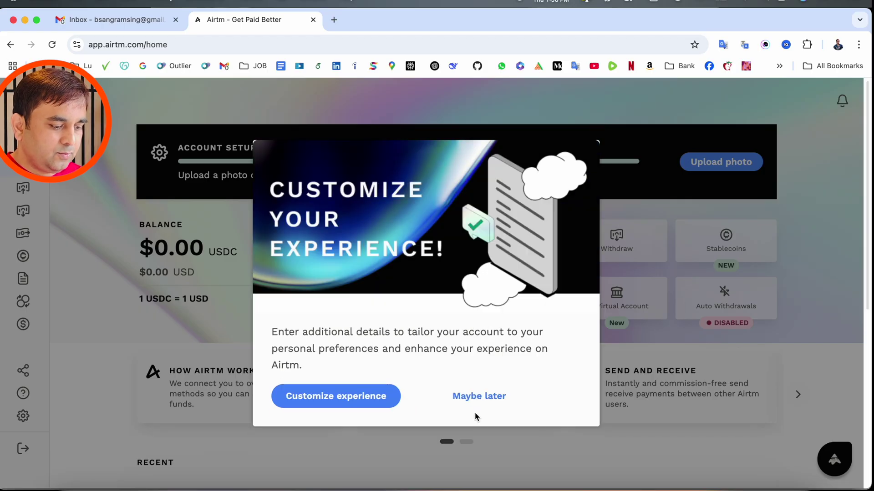
left_click(479, 400)
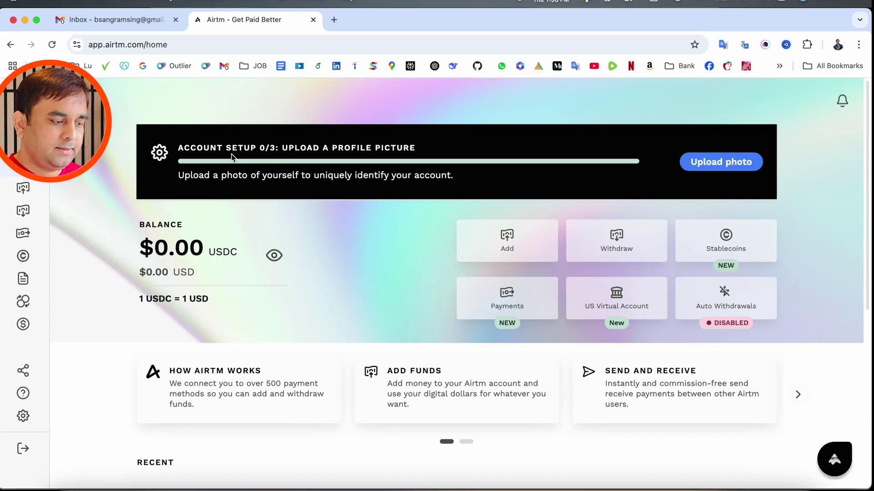
triple_click(190, 148)
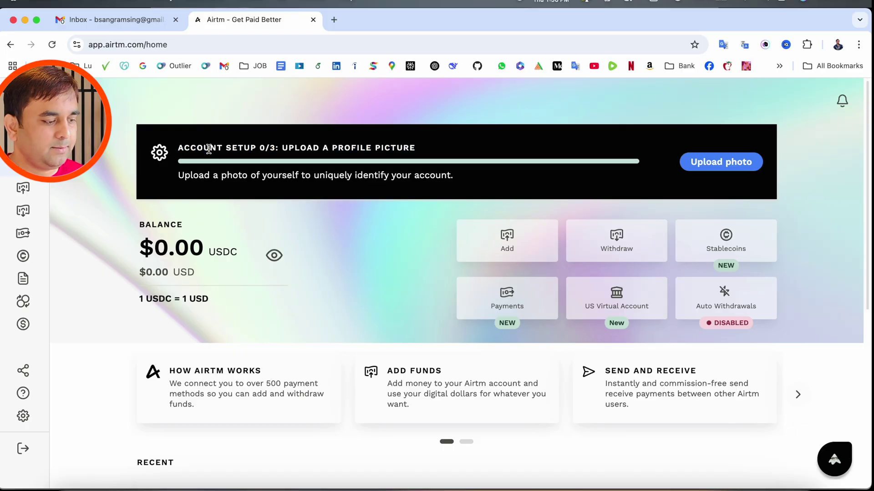
triple_click(209, 148)
left_click(713, 162)
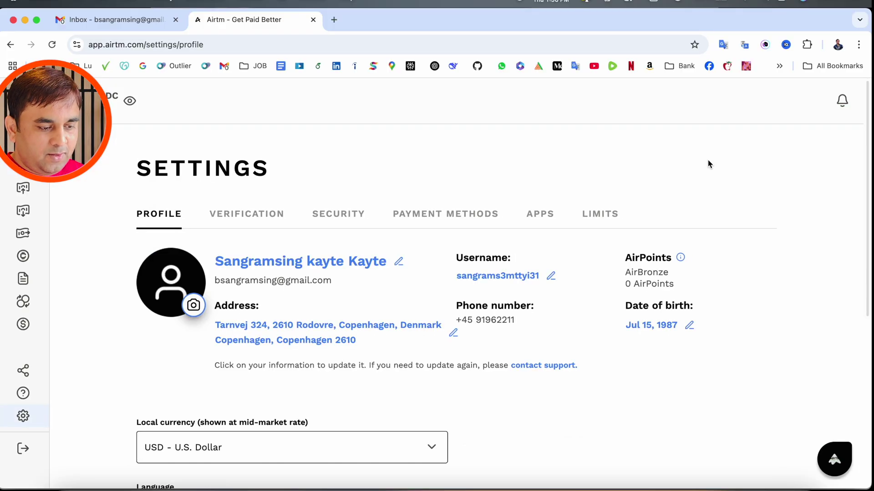
Try choosing a profile picture from the Mix folder, then dismiss the file chooser
left_click(194, 305)
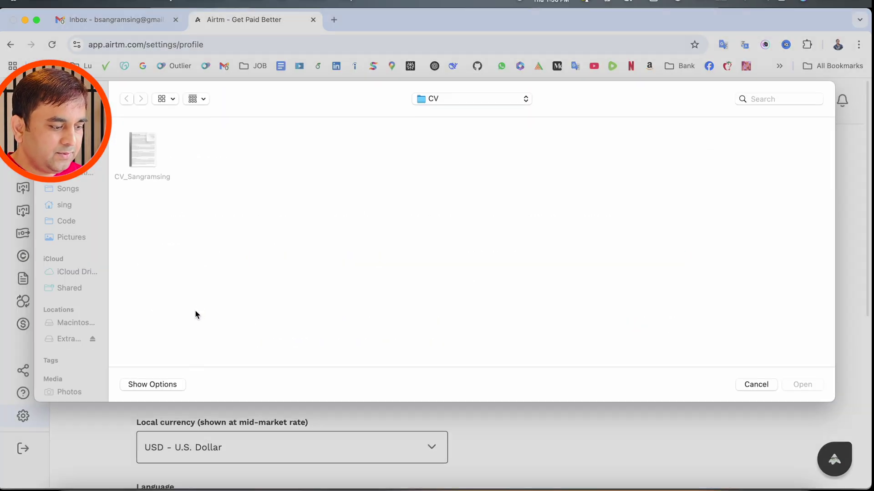
double_click(483, 162)
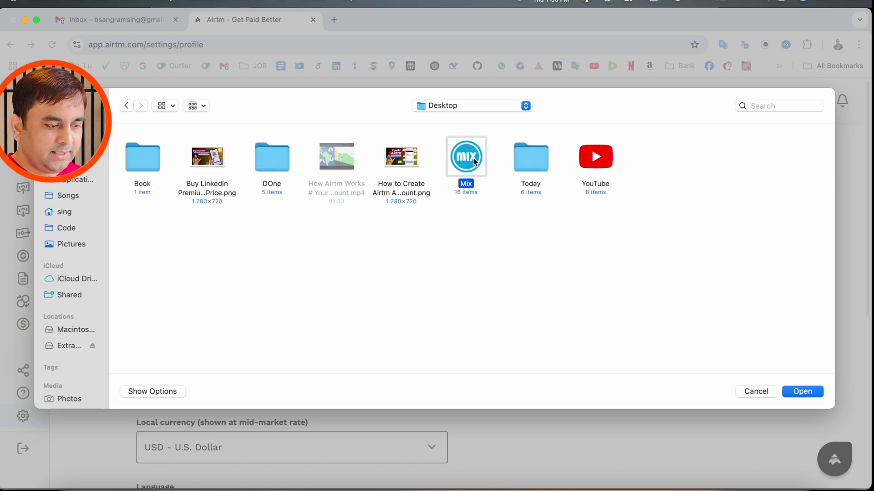
key("Escape")
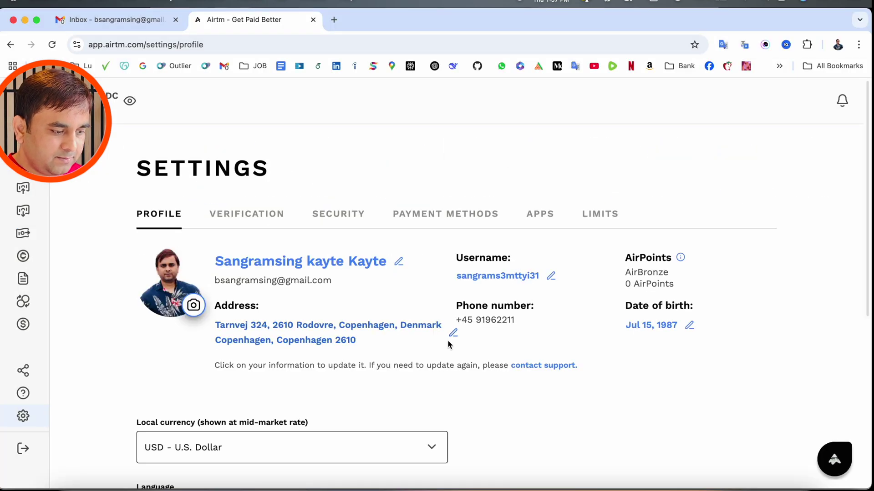
scroll(519, 309, "down", 5)
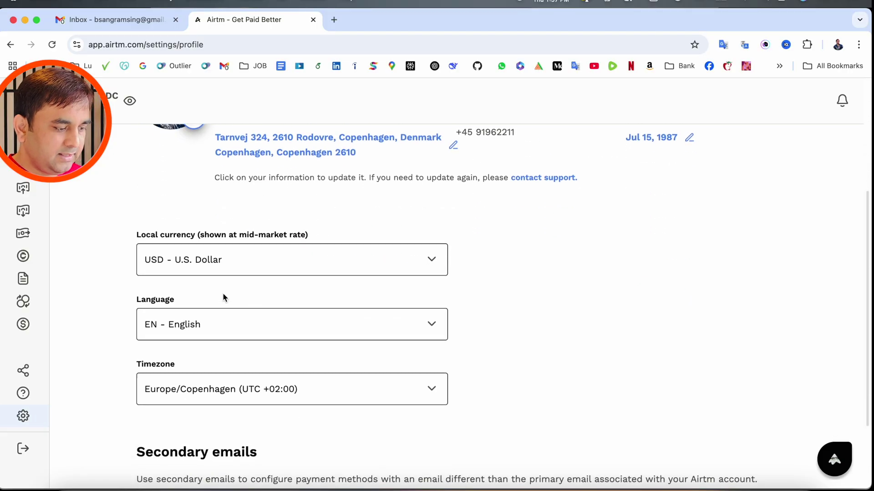
Change the local currency from USD to DKK - Danish Krone, then go to Verification
left_click(291, 258)
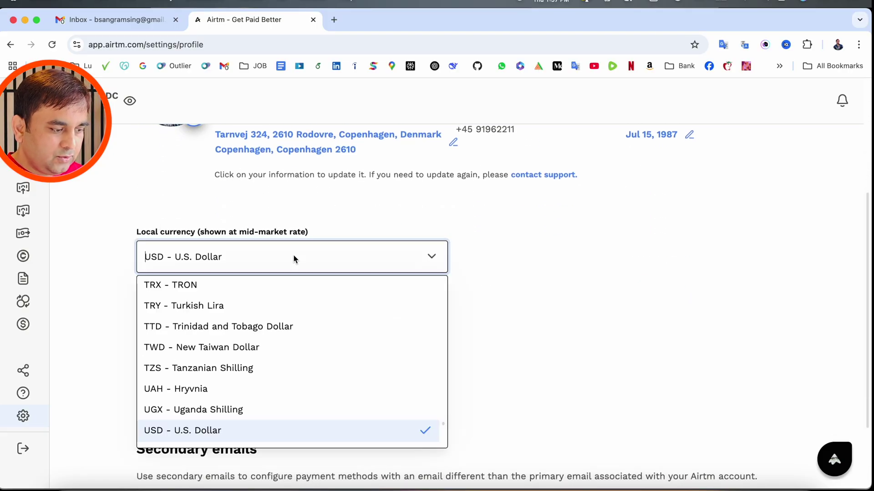
left_click(513, 261)
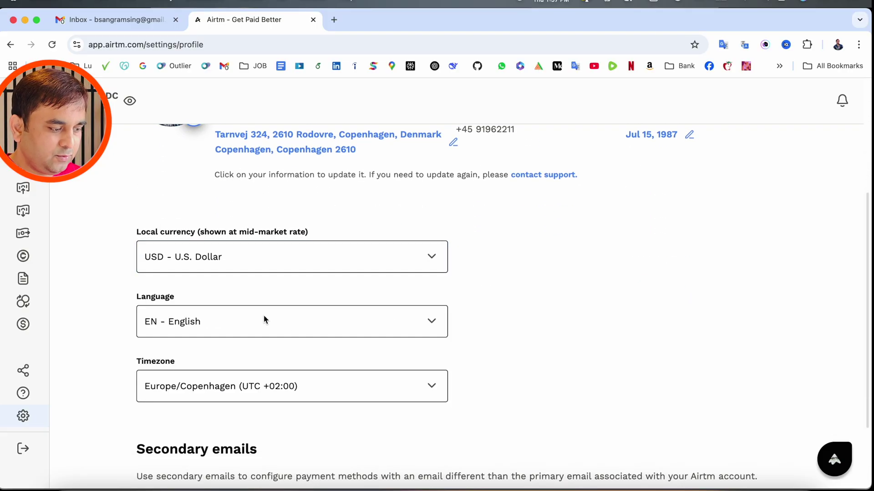
scroll(267, 320, "down", 2)
left_click(308, 196)
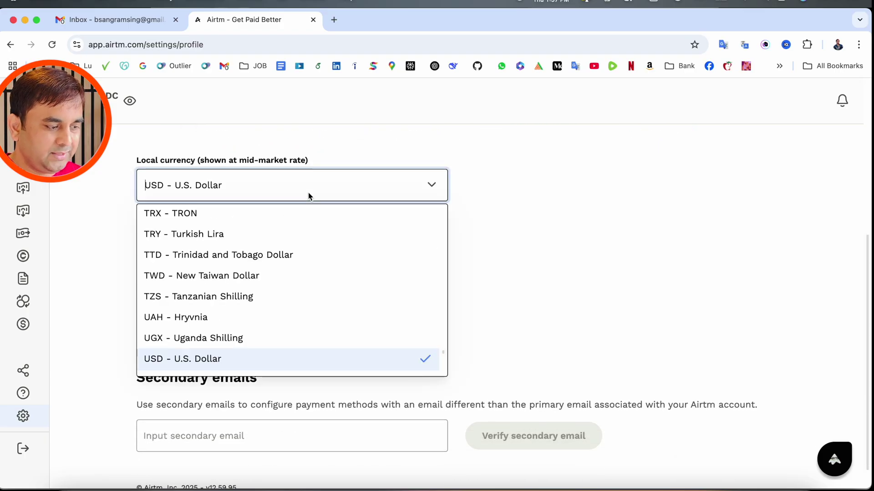
scroll(319, 291, "down", 4)
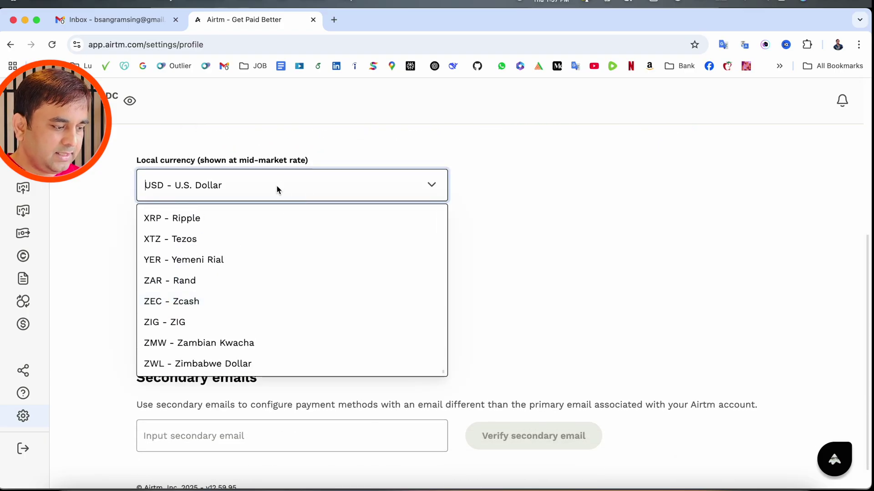
type("dkk")
left_click(364, 217)
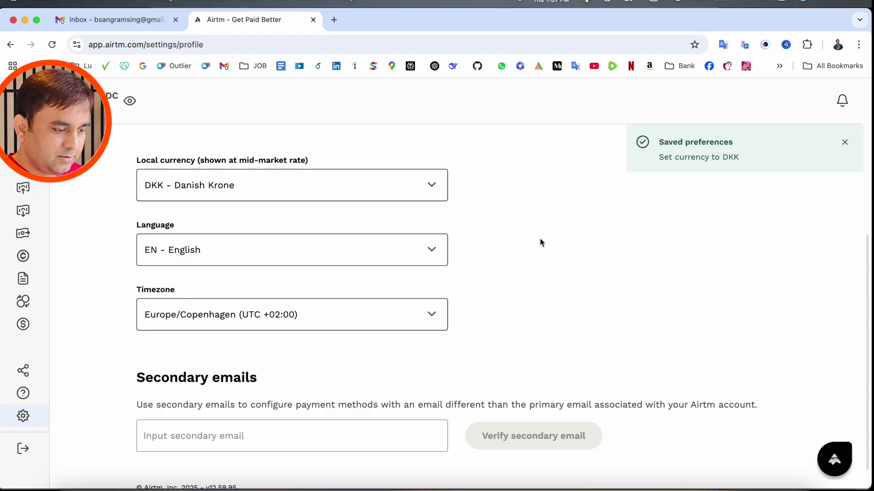
scroll(356, 351, "down", 1)
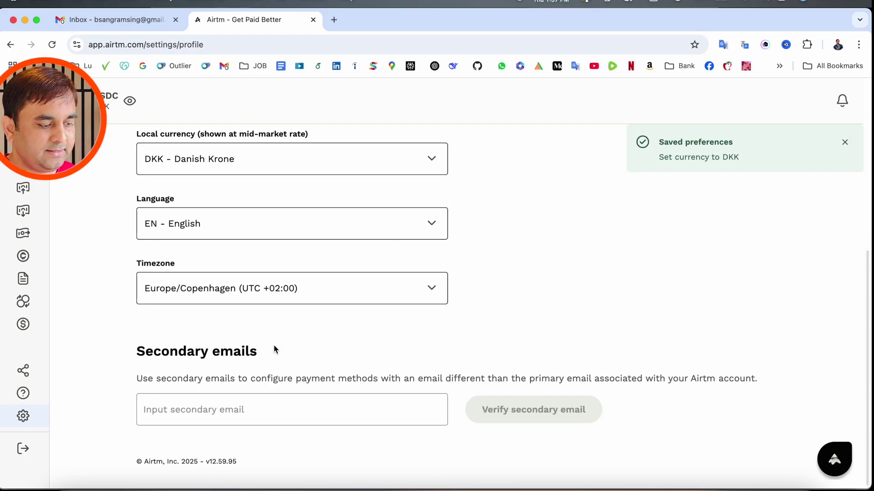
scroll(272, 350, "up", 6)
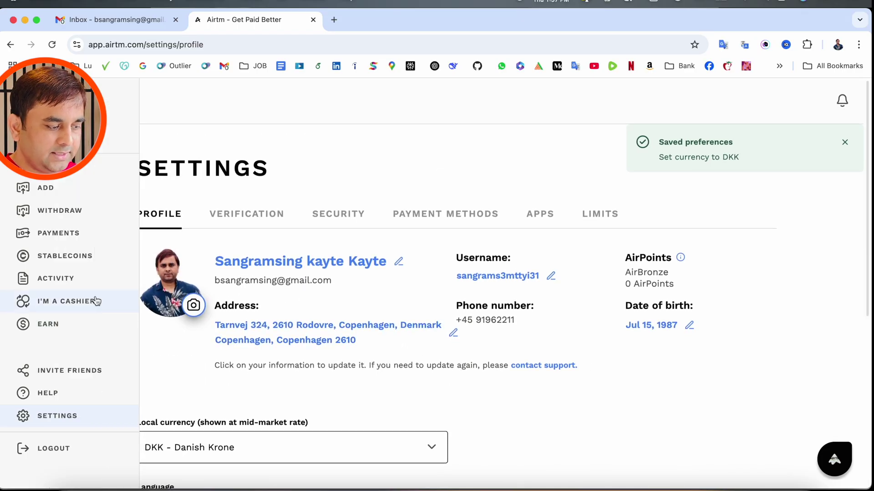
left_click(247, 222)
Begin document verification and select India as the government ID country
scroll(234, 235, "down", 3)
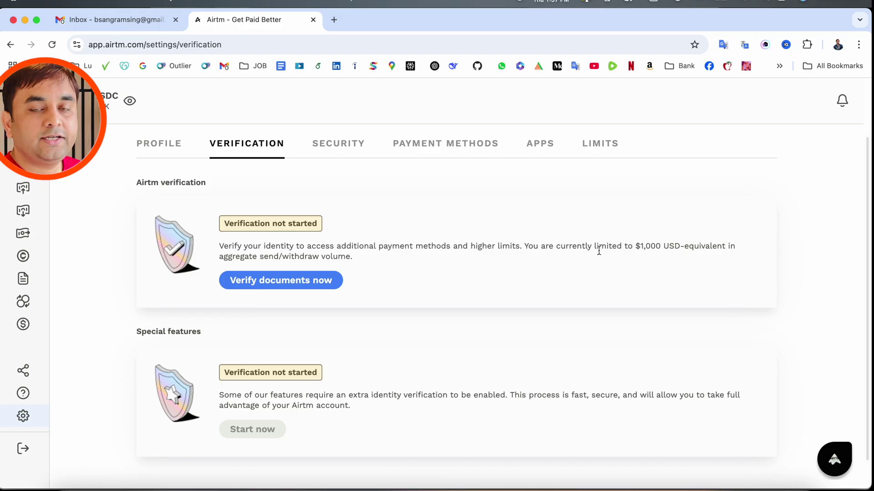
left_click(273, 283)
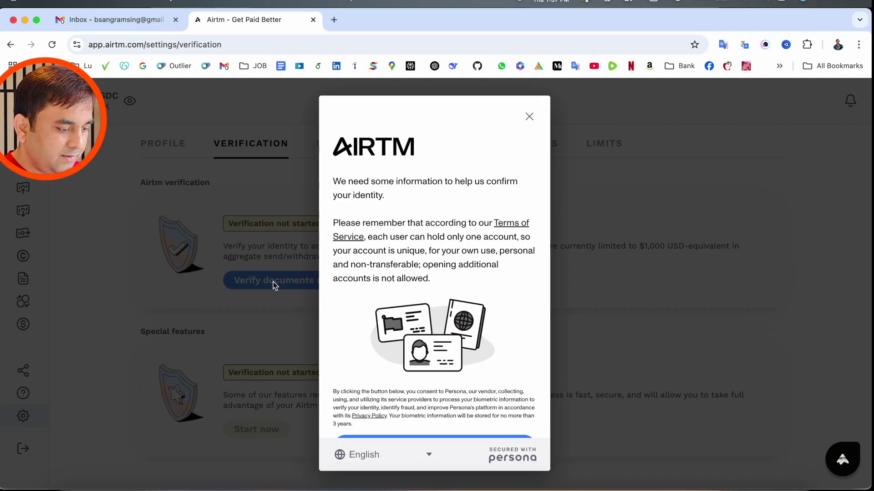
scroll(402, 337, "down", 2)
left_click(434, 411)
left_click(476, 226)
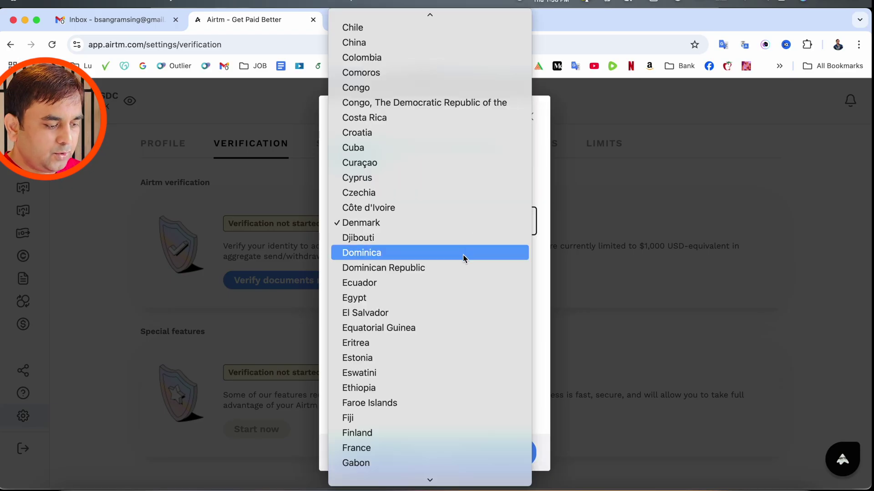
scroll(424, 298, "down", 10)
left_click(424, 298)
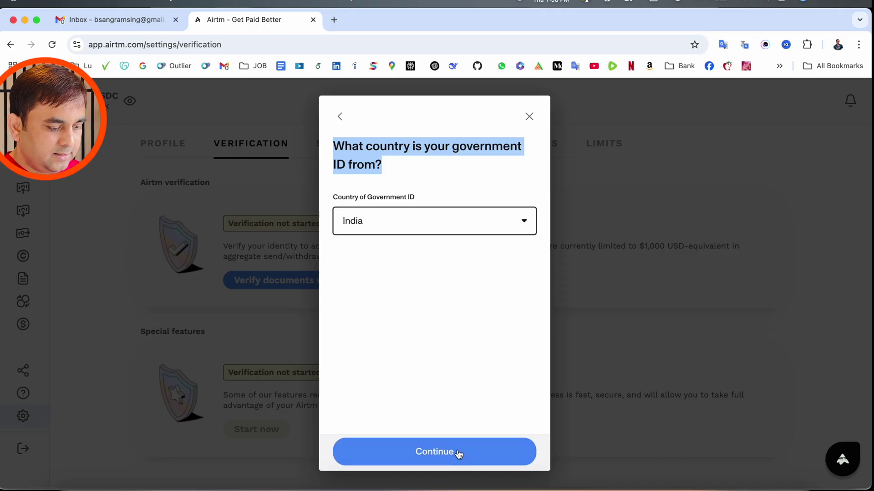
left_click(460, 451)
Set India as the birth country and choose a passport as the photo ID
left_click(446, 198)
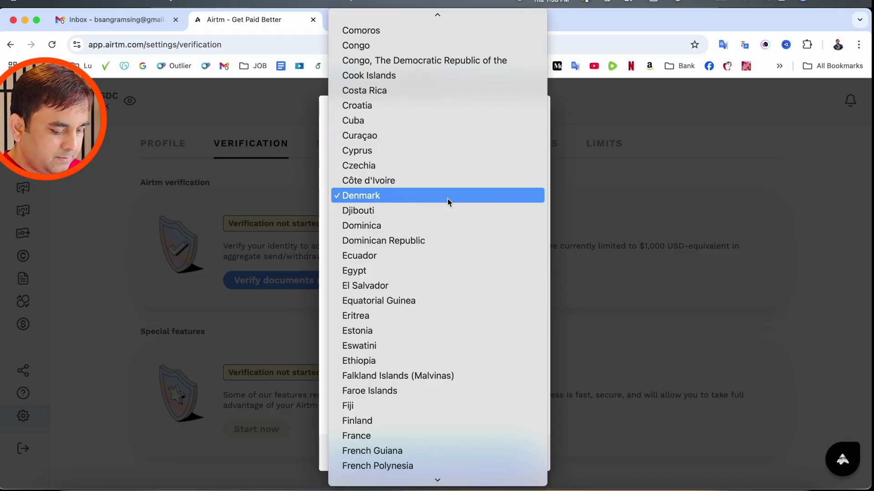
type("india")
key("Return")
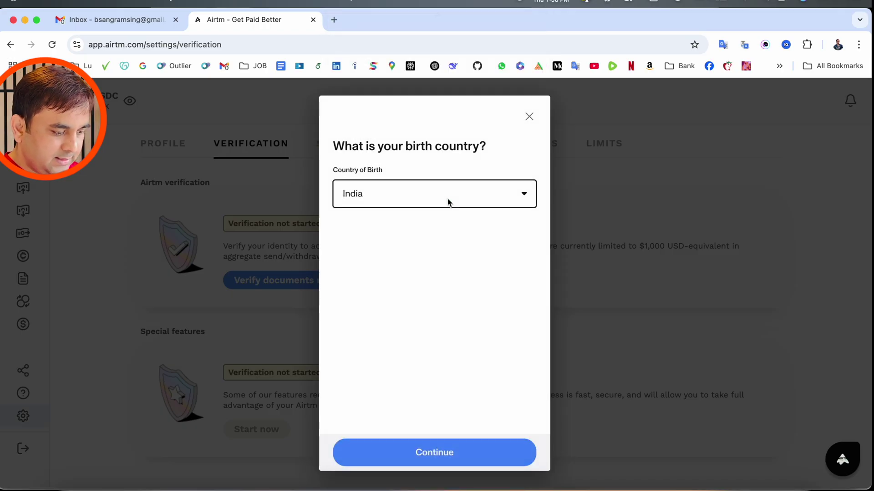
left_click(454, 459)
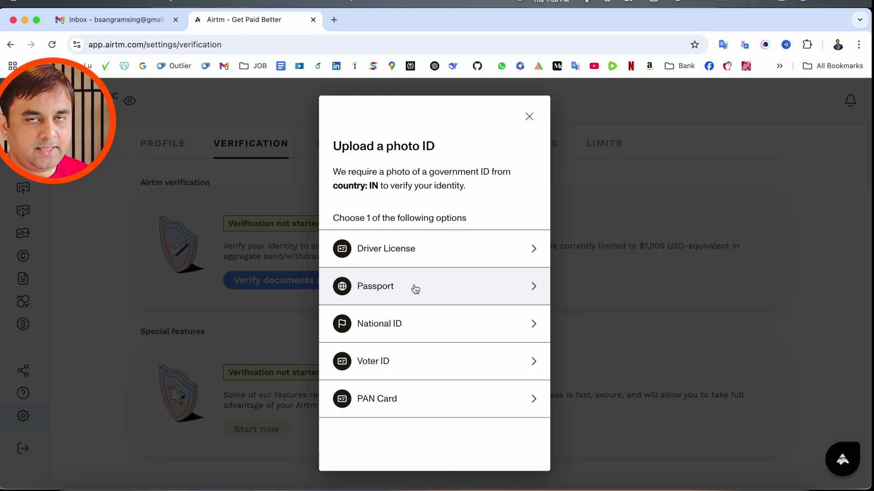
left_click(415, 288)
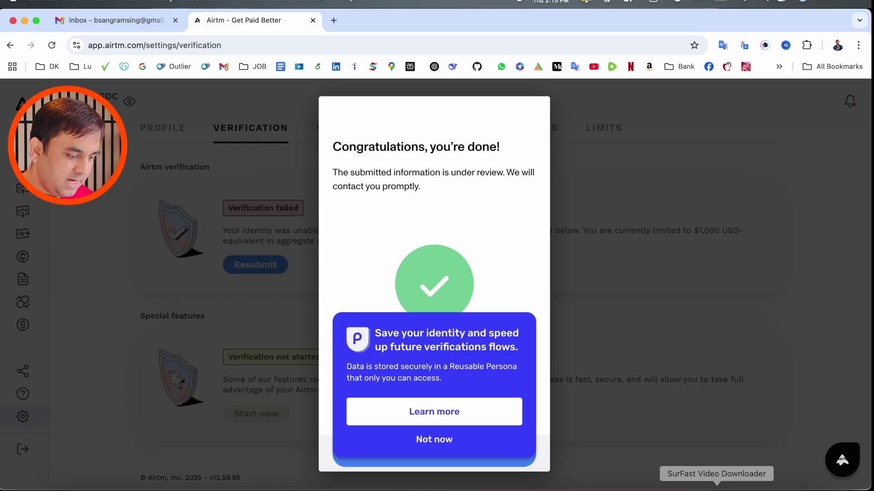
Decline saving the identity, return to Airtm and check the verification status
left_click(448, 448)
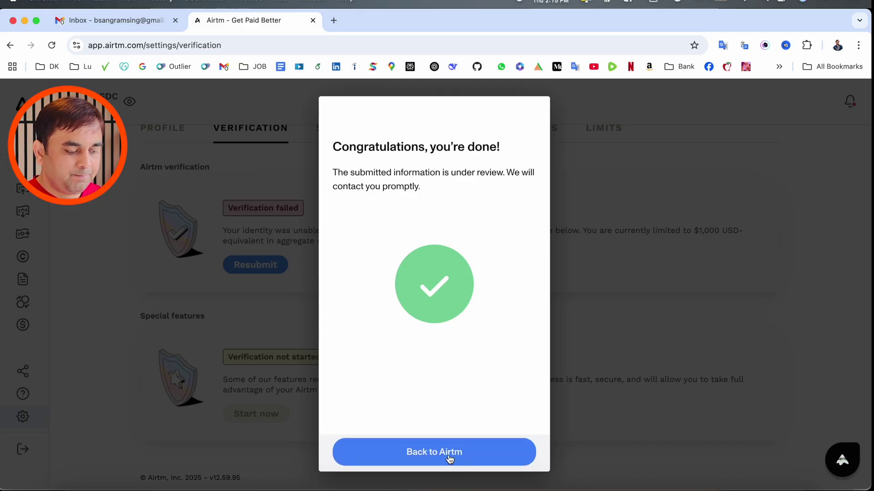
left_click(450, 455)
triple_click(251, 209)
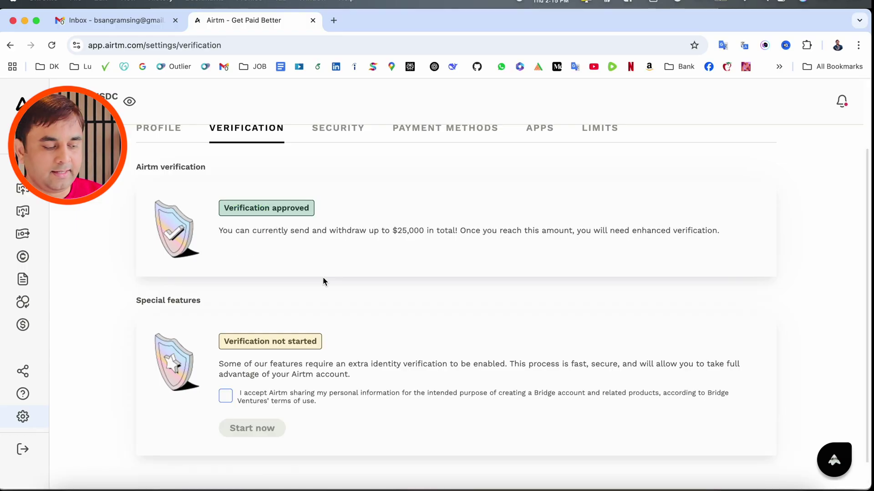
Accept the Bridge data-sharing consent and confirm Verification approved with a $25,000 limit
left_click(226, 396)
triple_click(451, 230)
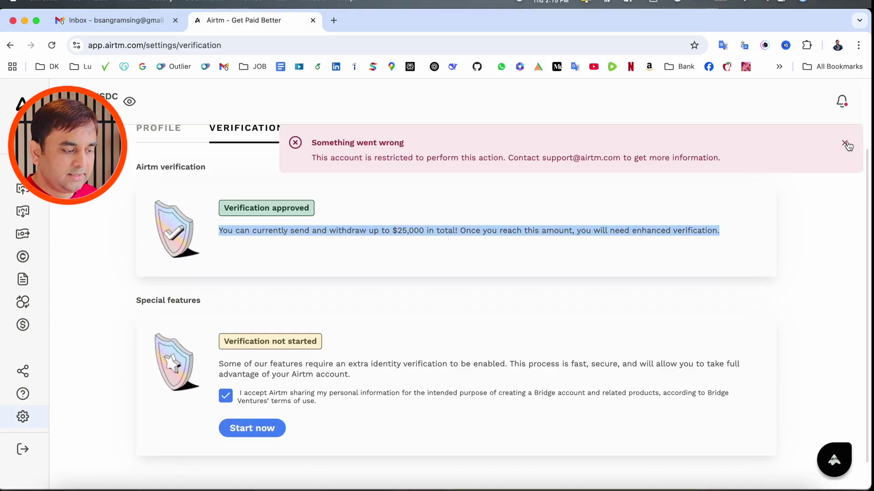
triple_click(283, 210)
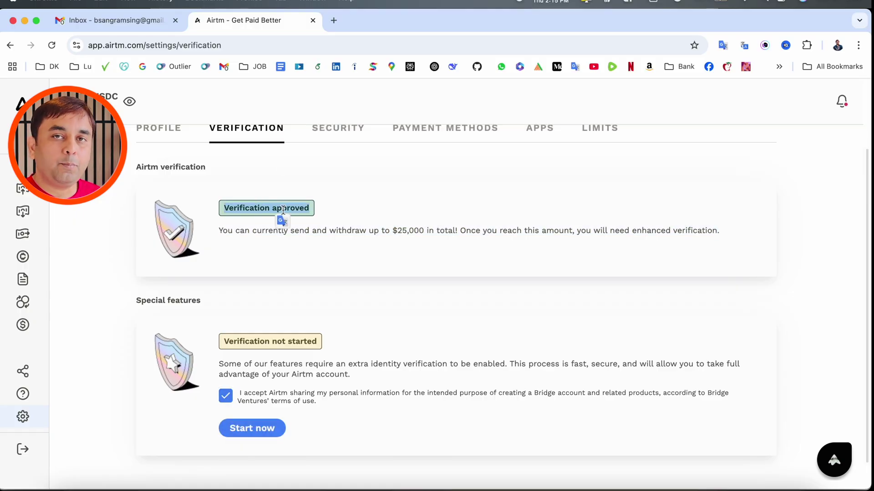
scroll(309, 214, "up", 2)
Start two-factor setup under Security and glance at the authenticator app download pages
left_click(334, 214)
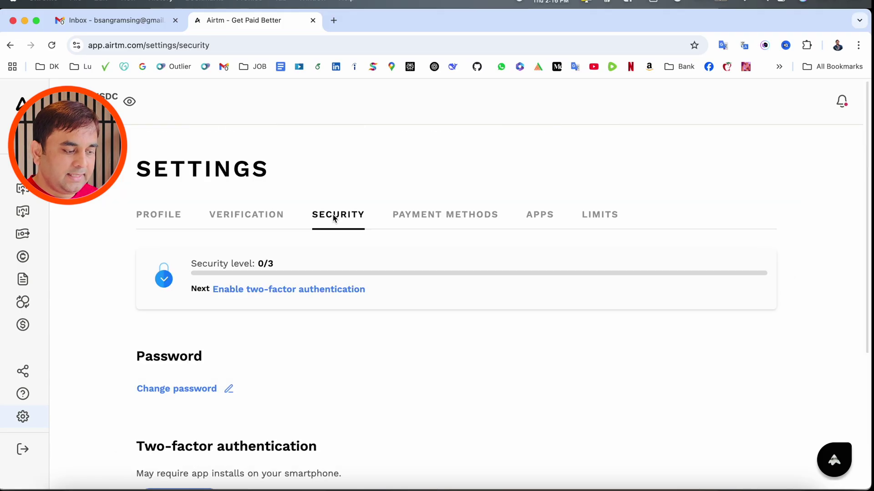
scroll(333, 218, "down", 1)
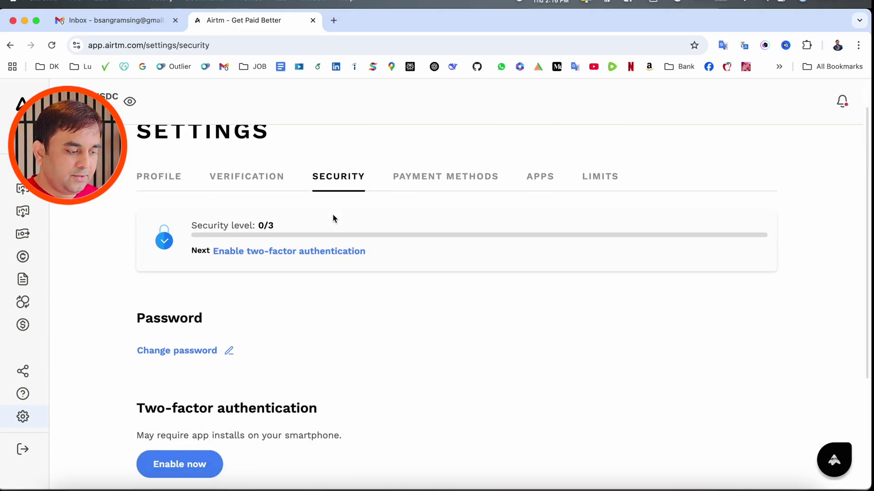
left_click(251, 256)
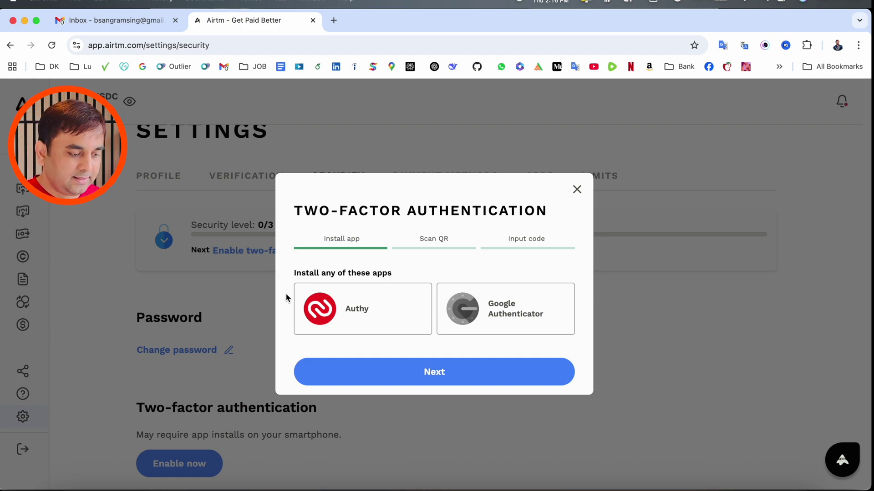
left_click(462, 321)
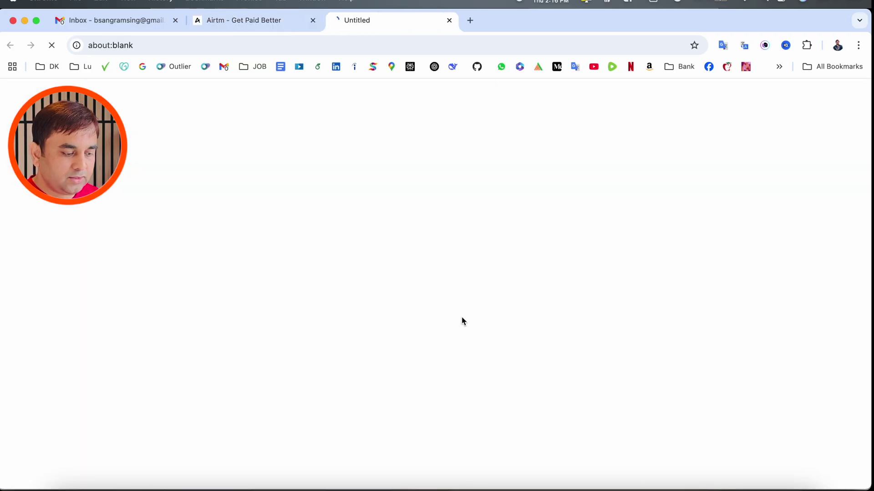
left_click(449, 21)
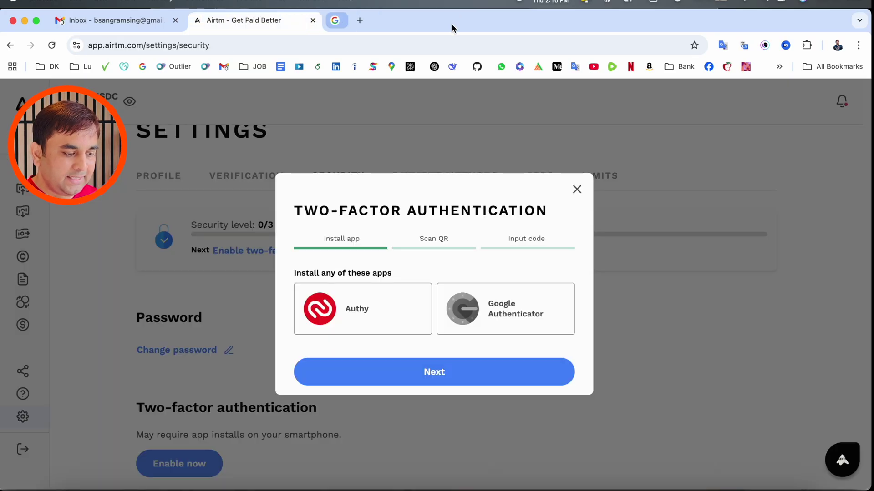
left_click(450, 20)
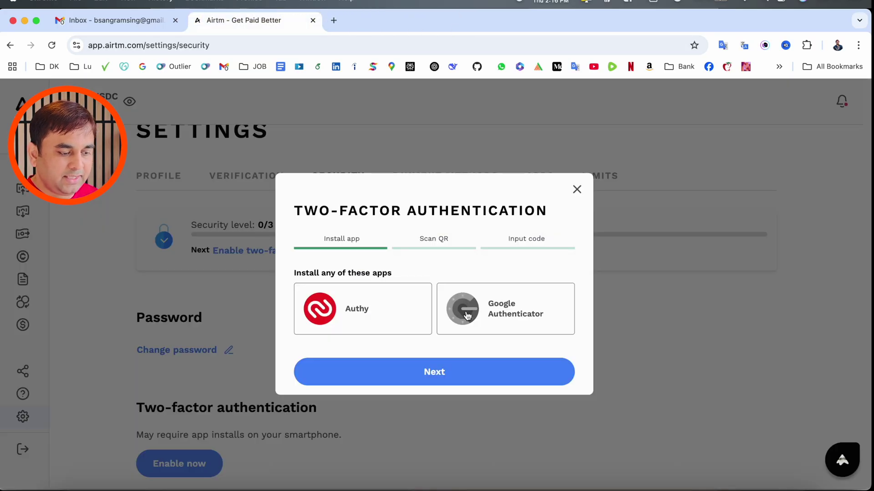
Step through the QR code and verification code screens, close without enabling, then open Payment Methods
left_click(469, 371)
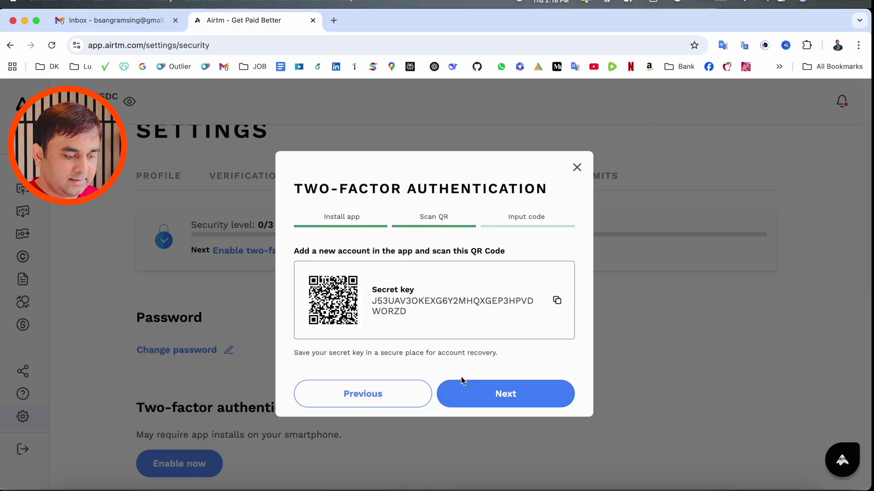
left_click(460, 381)
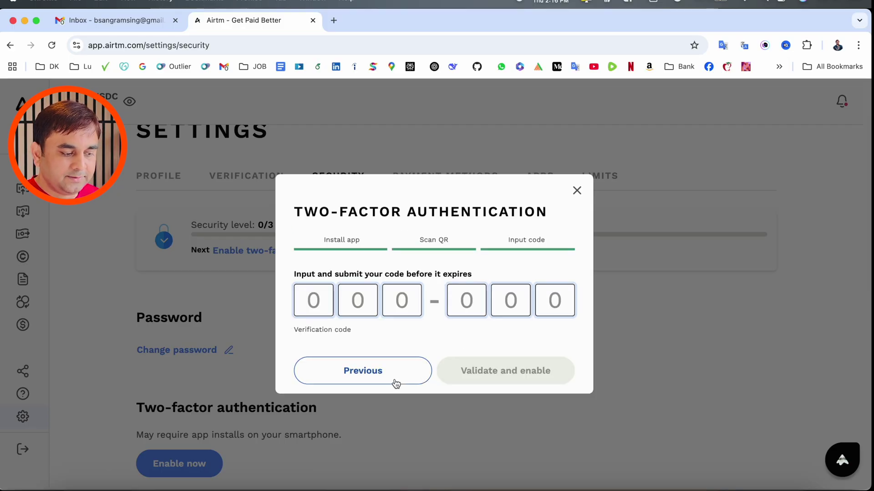
left_click(393, 382)
left_click(578, 169)
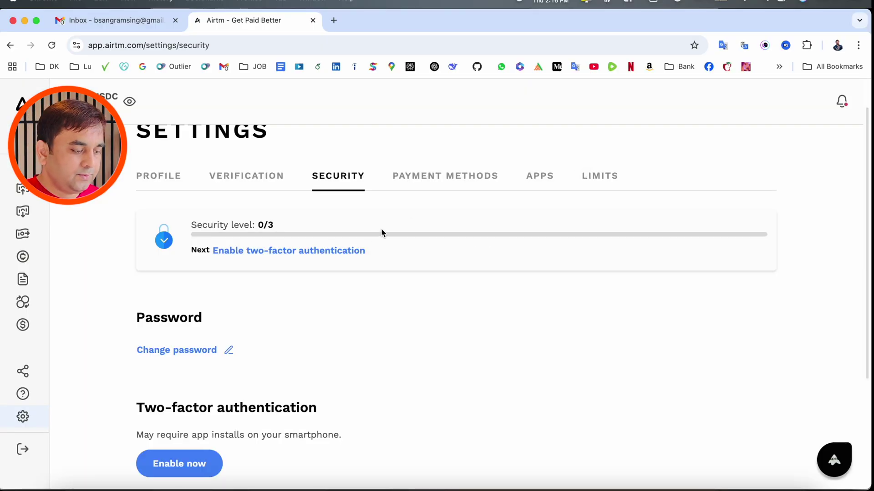
left_click(431, 178)
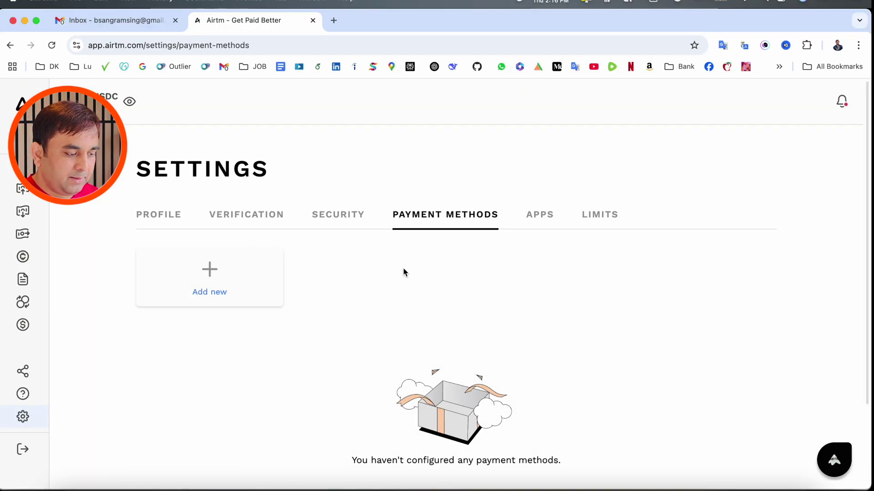
Search banks for 'icici', pick India Bank, then close unsaved and view the Apps page
left_click(209, 288)
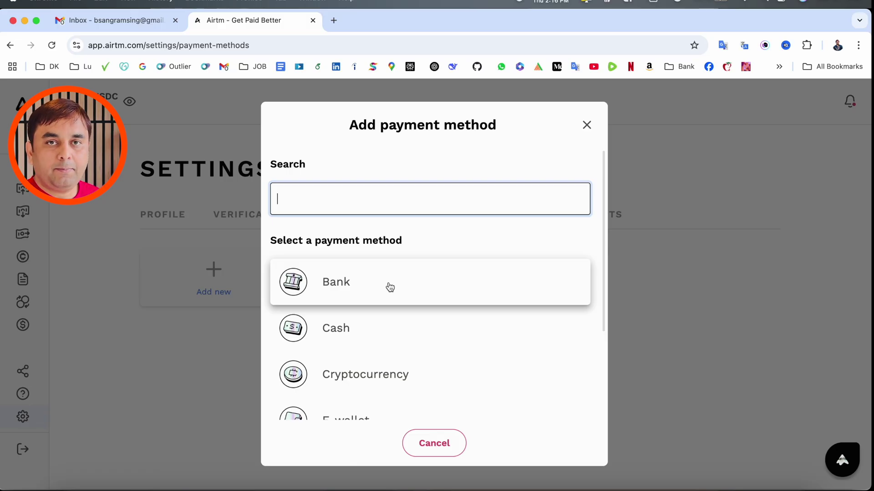
scroll(390, 286, "down", 5)
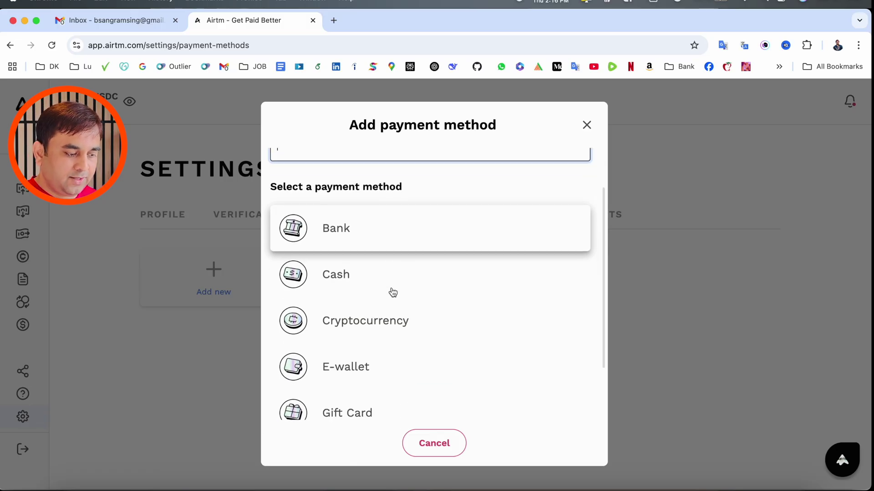
scroll(392, 308, "up", 2)
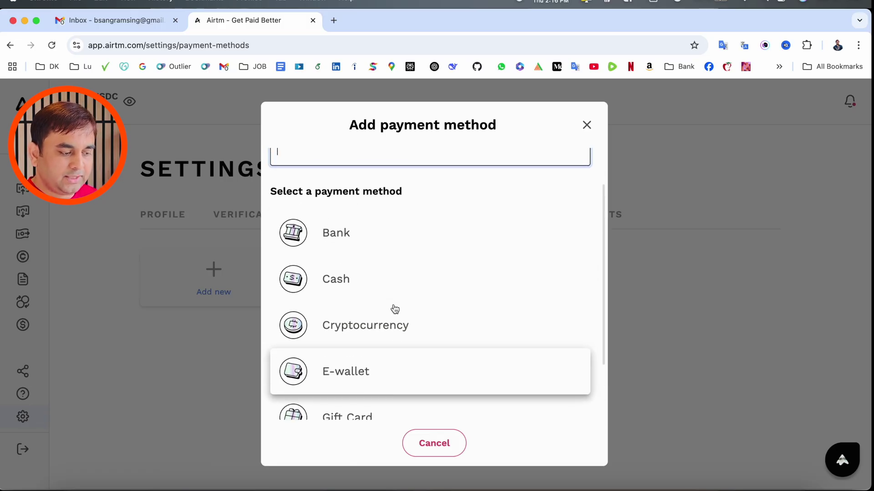
scroll(392, 309, "down", 1)
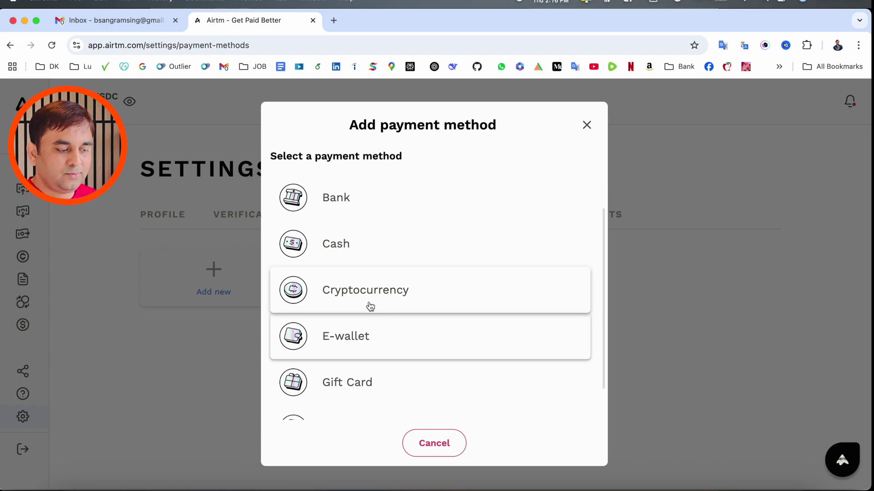
left_click(344, 200)
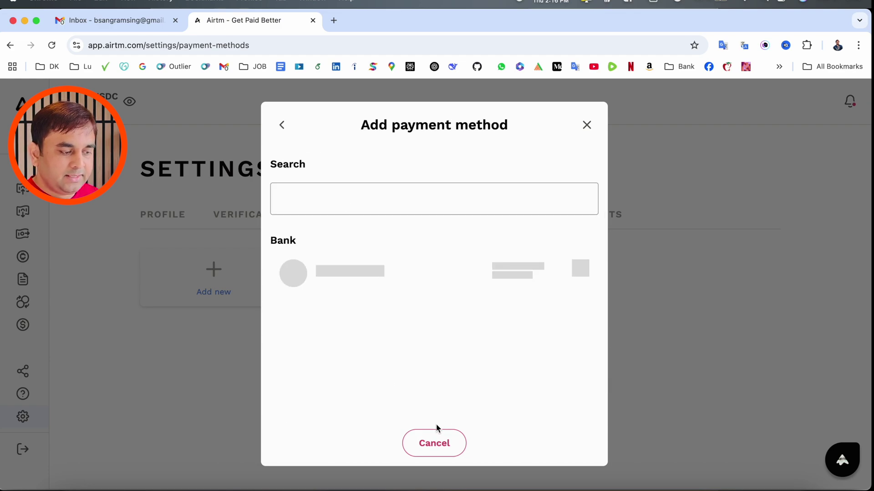
left_click(310, 188)
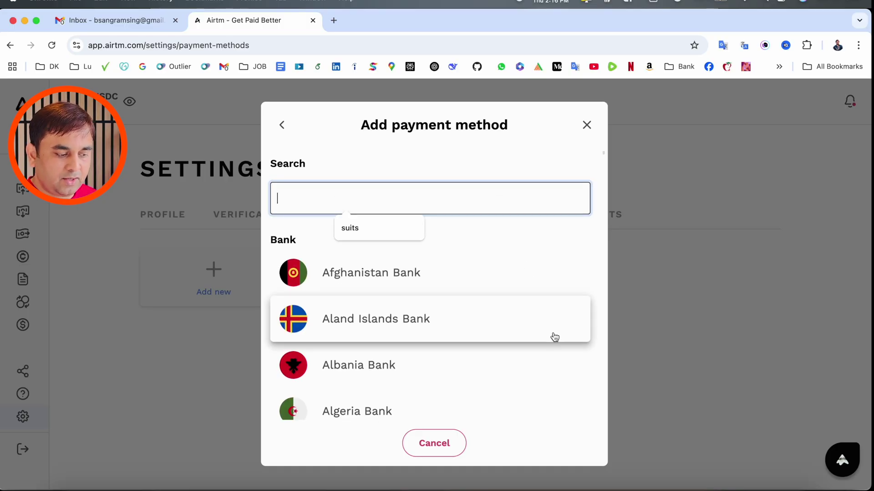
type("icici")
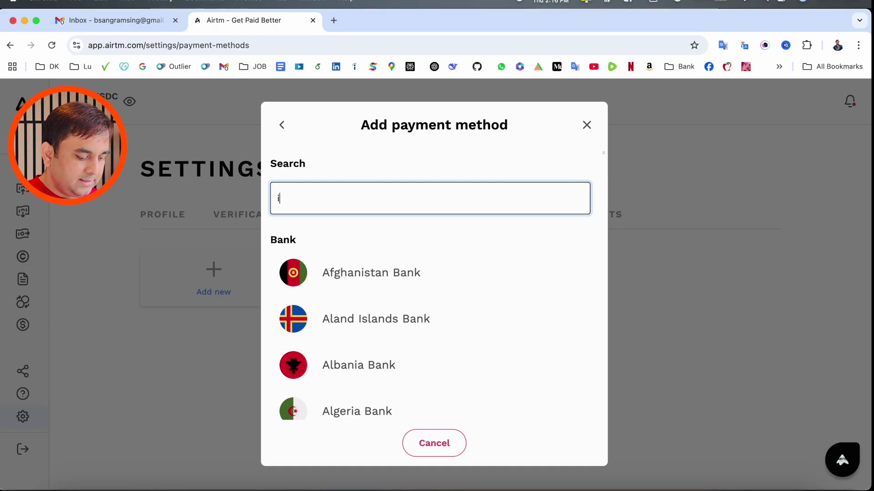
left_click(390, 275)
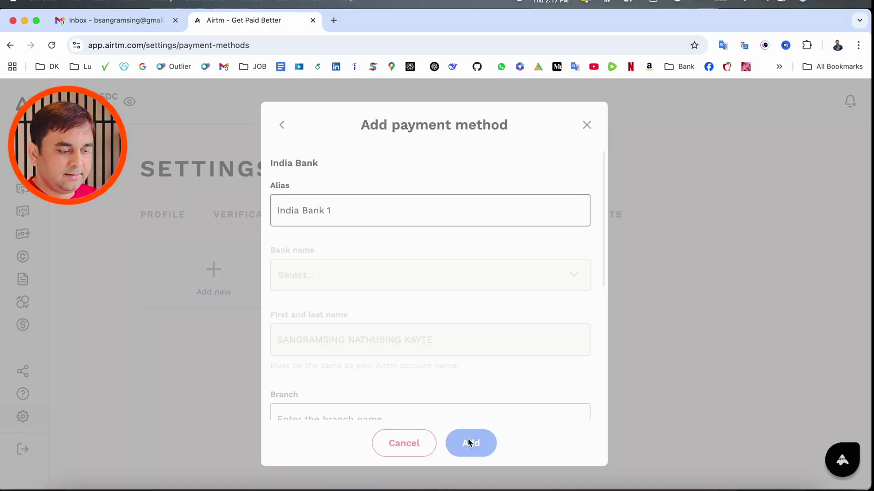
left_click(587, 127)
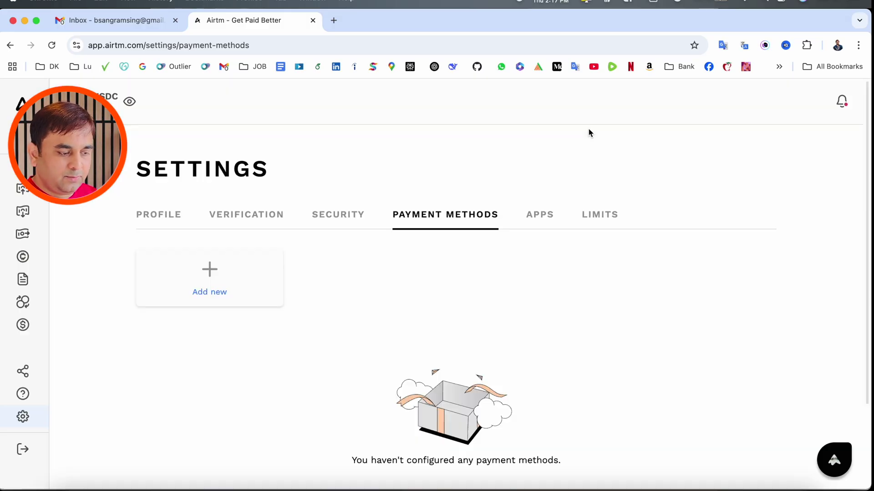
left_click(546, 224)
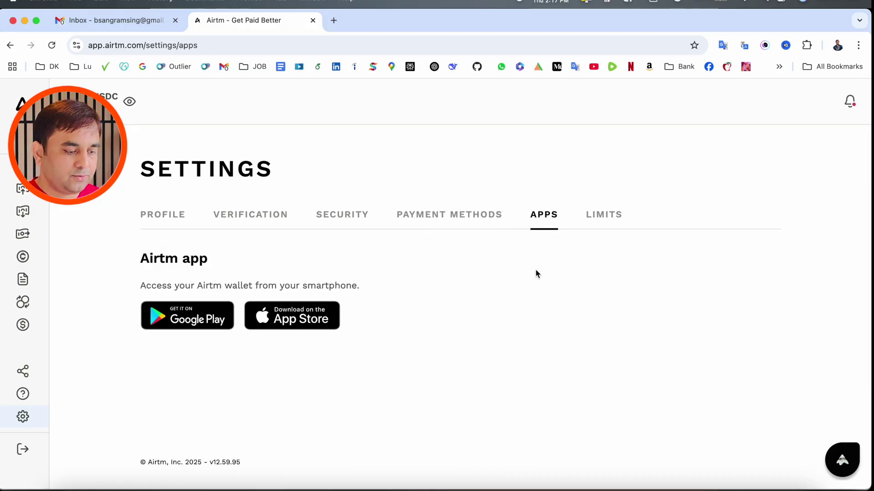
Review the Limits page's $0.00 USDC volumes and limits table, then return to Profile
left_click(604, 214)
scroll(395, 370, "down", 2)
scroll(392, 365, "down", 1)
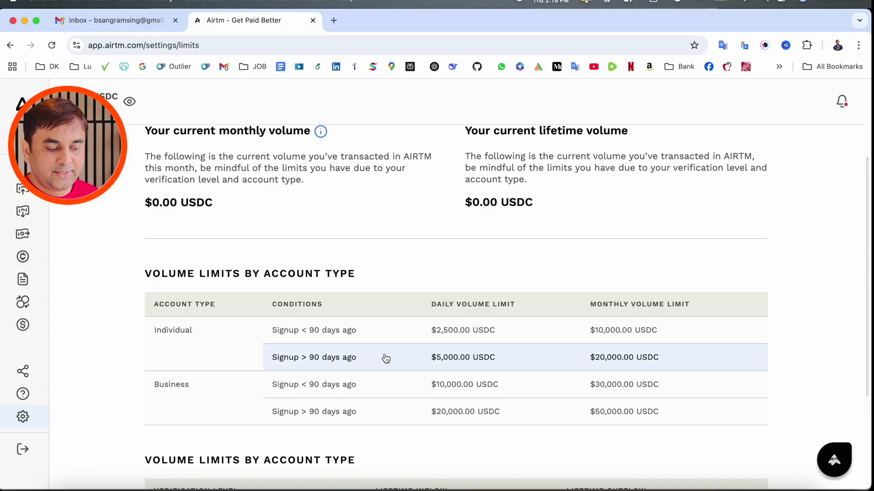
scroll(381, 408, "up", 3)
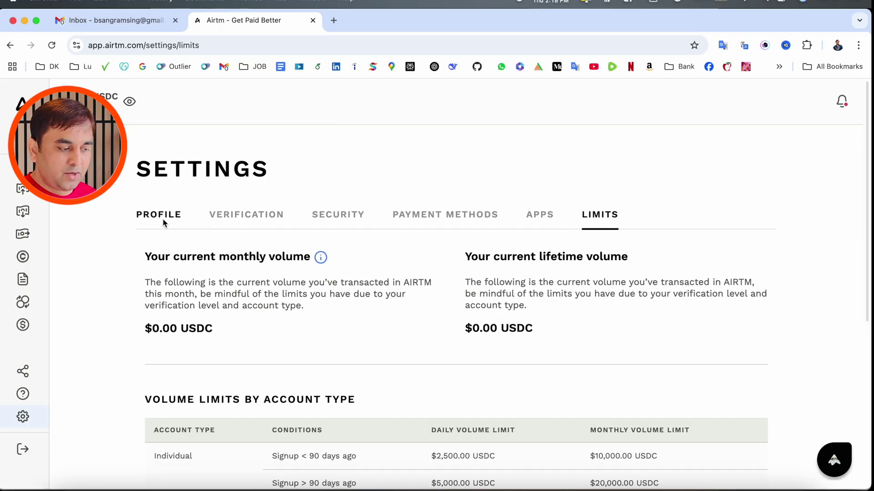
left_click(163, 222)
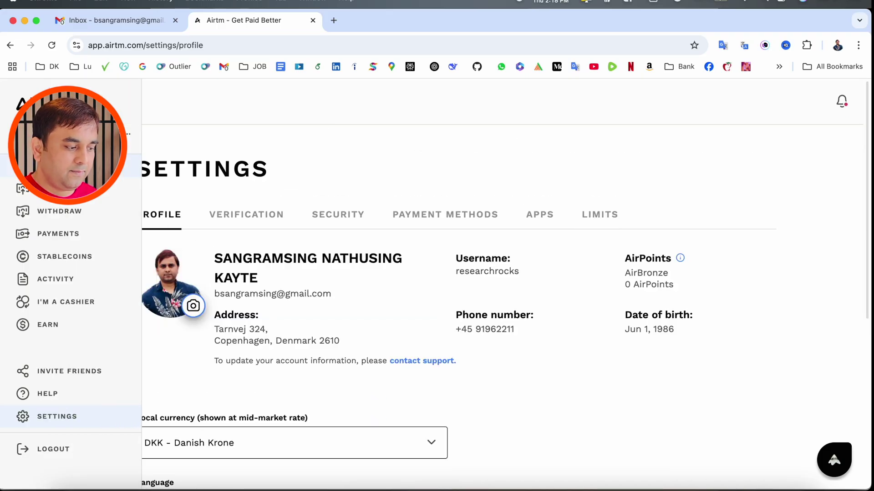
Browse the available payment methods for adding funds
left_click(23, 189)
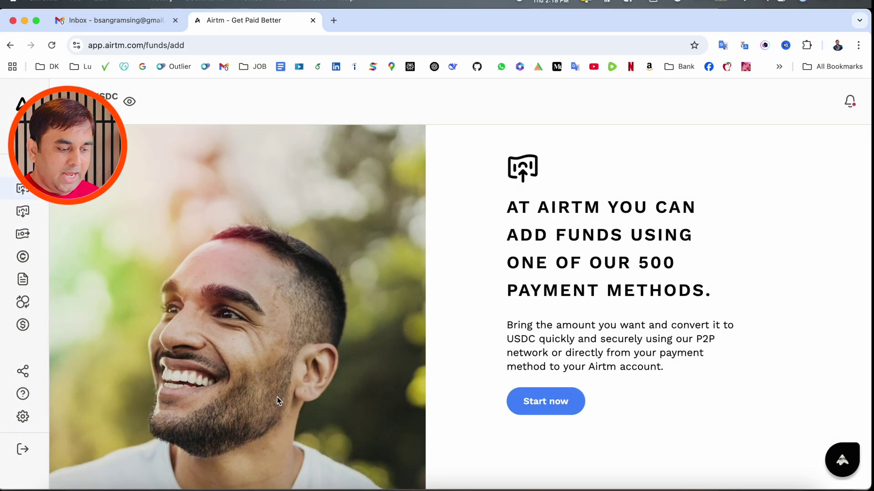
left_click(544, 402)
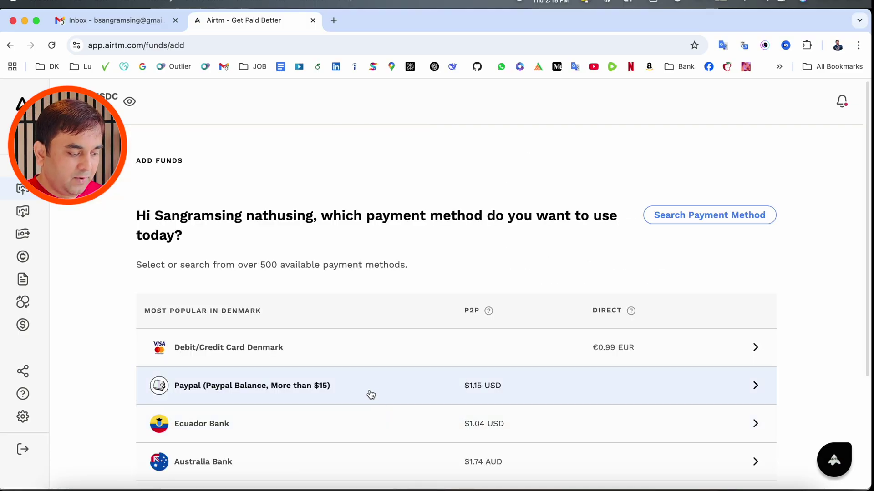
scroll(371, 394, "down", 3)
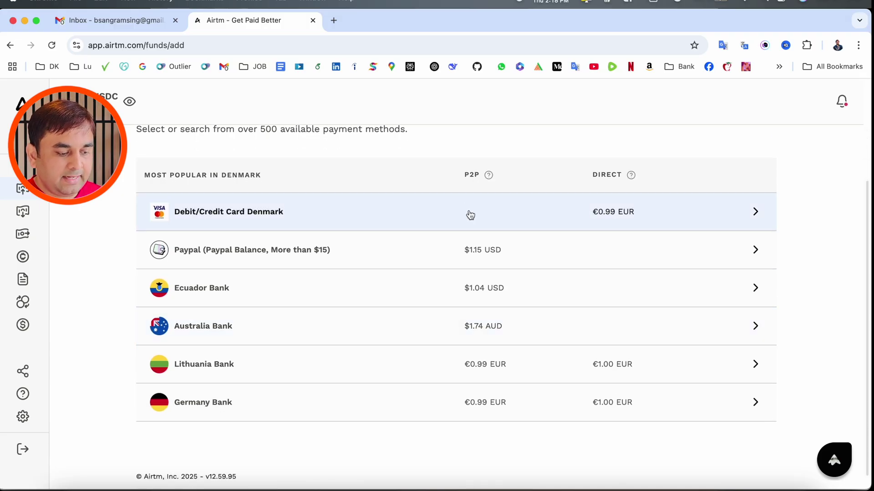
Browse and search the withdrawal payment methods, then go to the Payments page
left_click(47, 217)
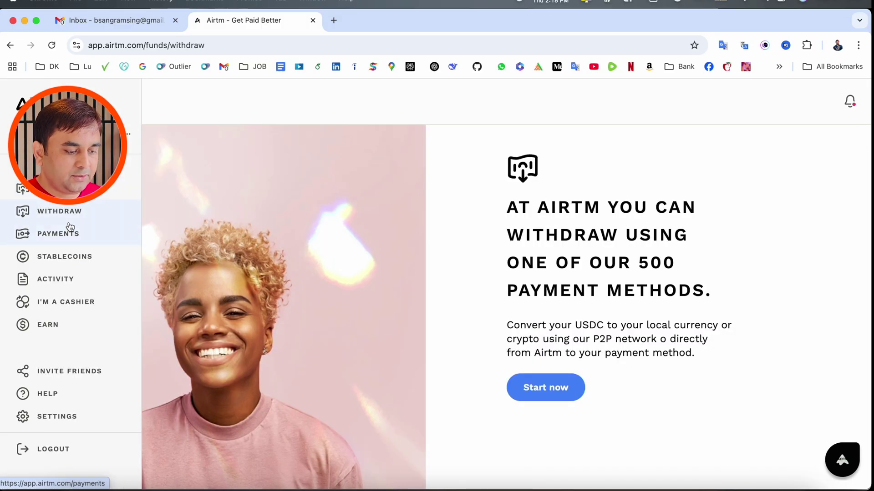
left_click(548, 391)
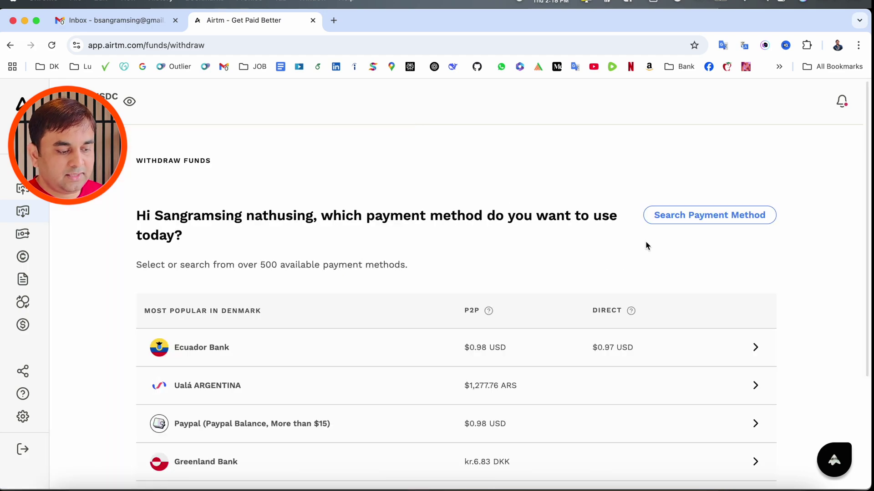
left_click(663, 219)
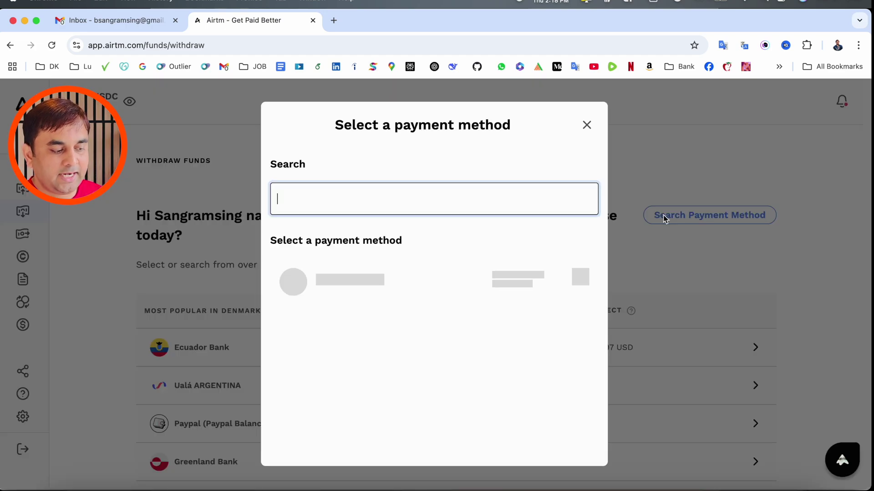
left_click(594, 130)
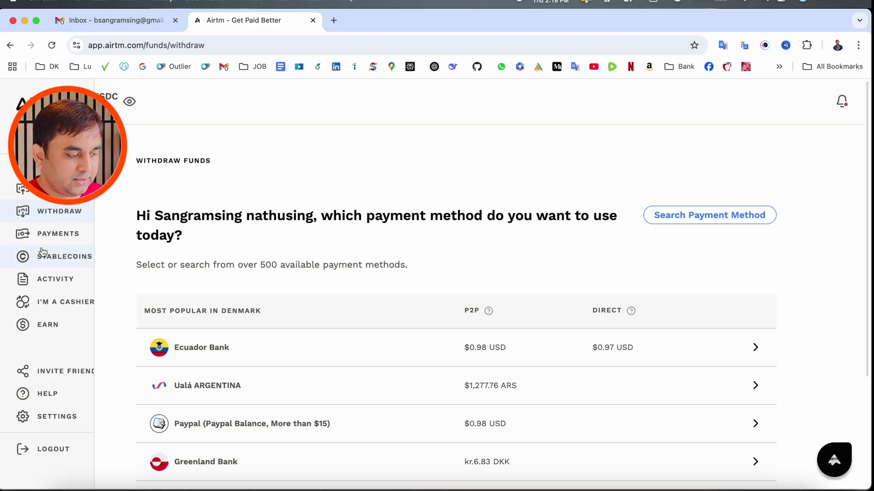
left_click(45, 234)
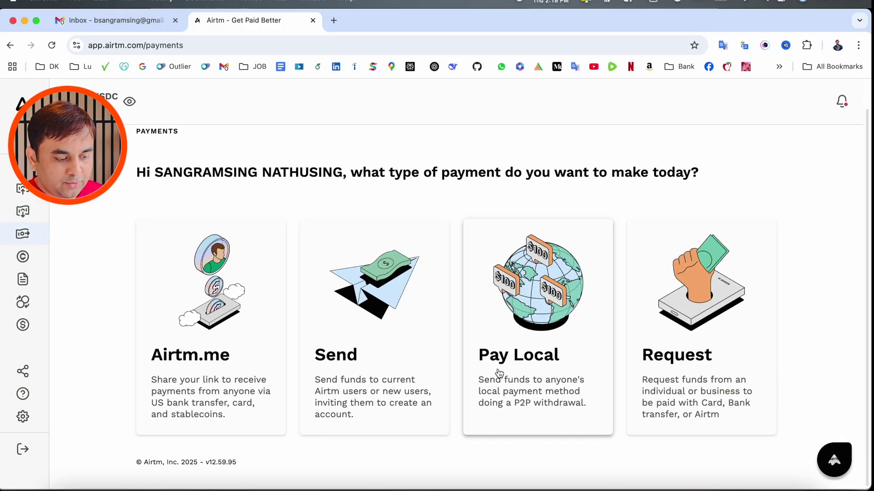
Open the Stablecoins transfer page and compare its Withdraw and Add options
left_click(571, 336)
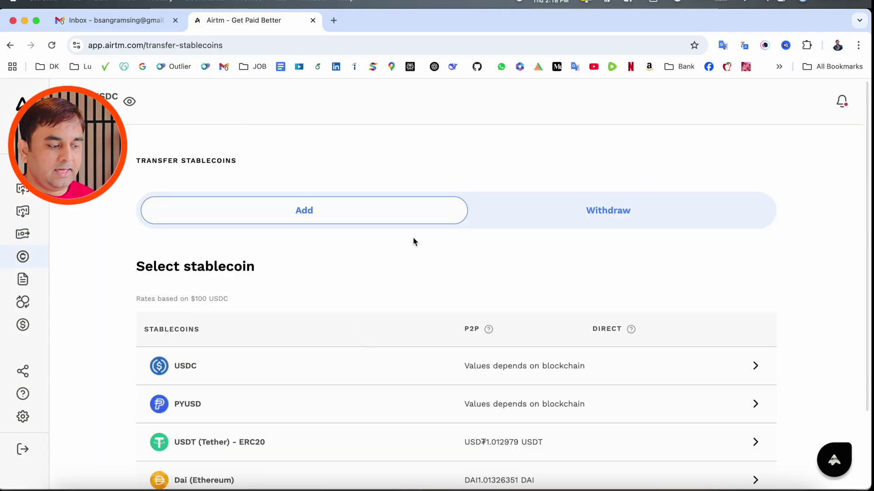
left_click(519, 218)
left_click(382, 223)
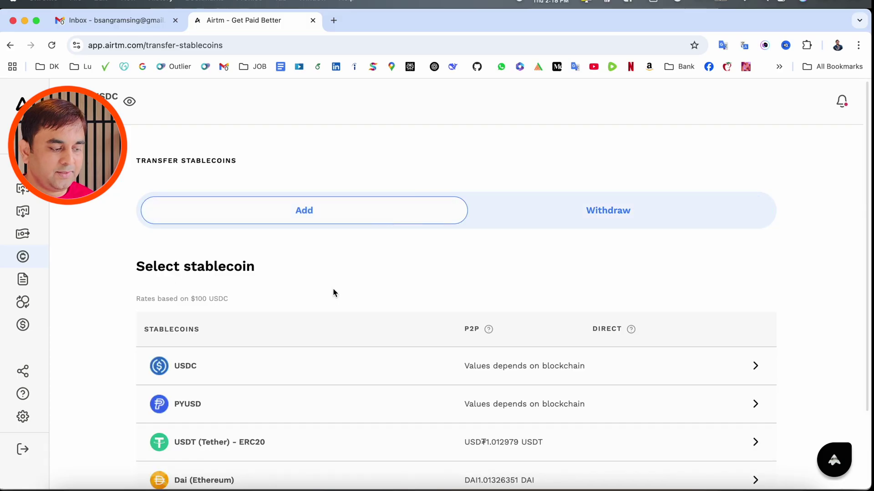
Browse the Activity history and cashier intro, then scroll the Earn page's CrowdGen, Fiverr Pro and Upwork listings
left_click(23, 279)
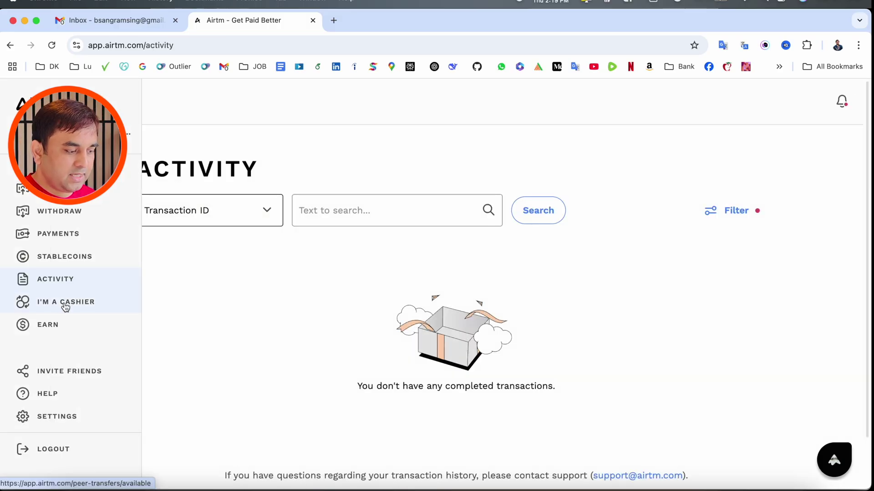
left_click(64, 302)
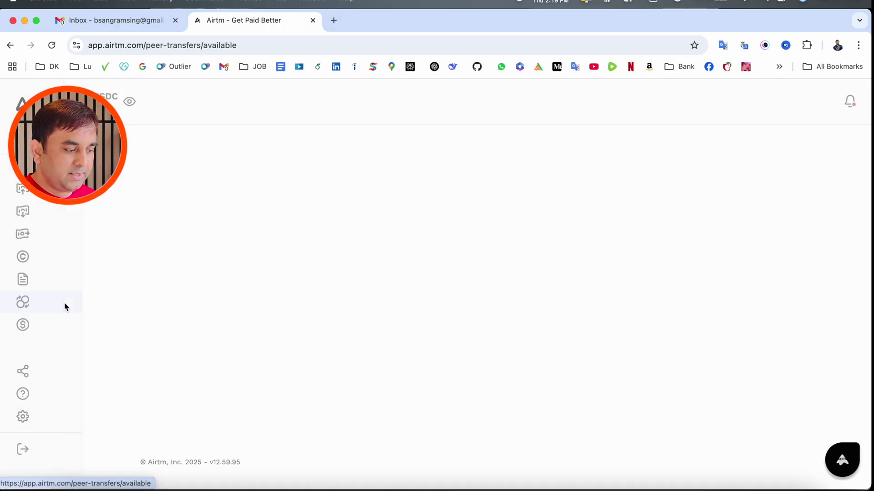
left_click(56, 328)
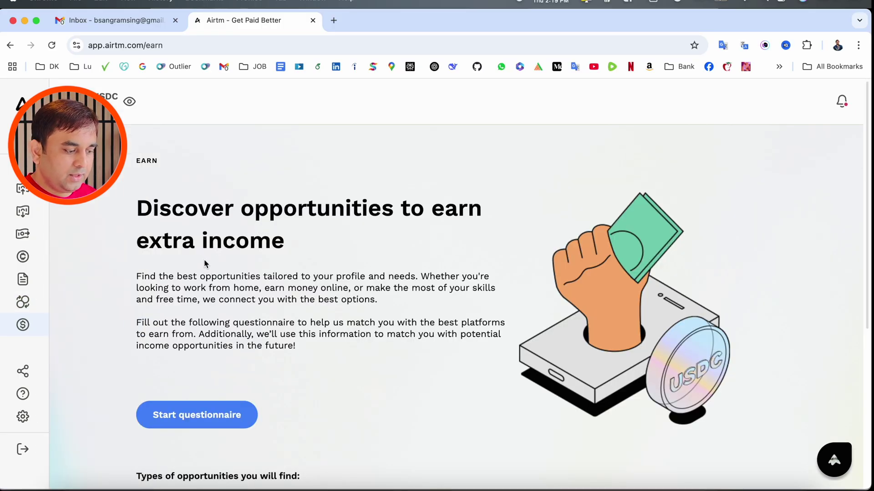
scroll(202, 269, "down", 6)
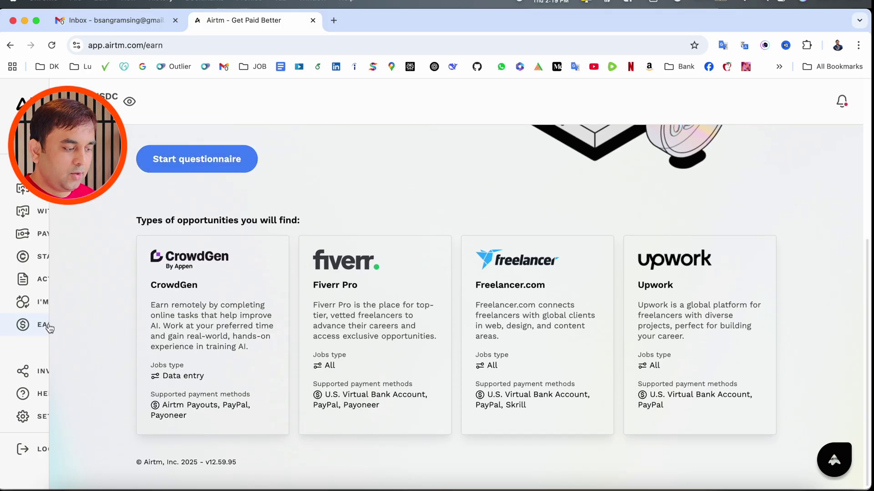
View the Invite friends page with its referral link, 0 invitees and $0.00 USDC bonuses
left_click(71, 375)
scroll(337, 285, "up", 3)
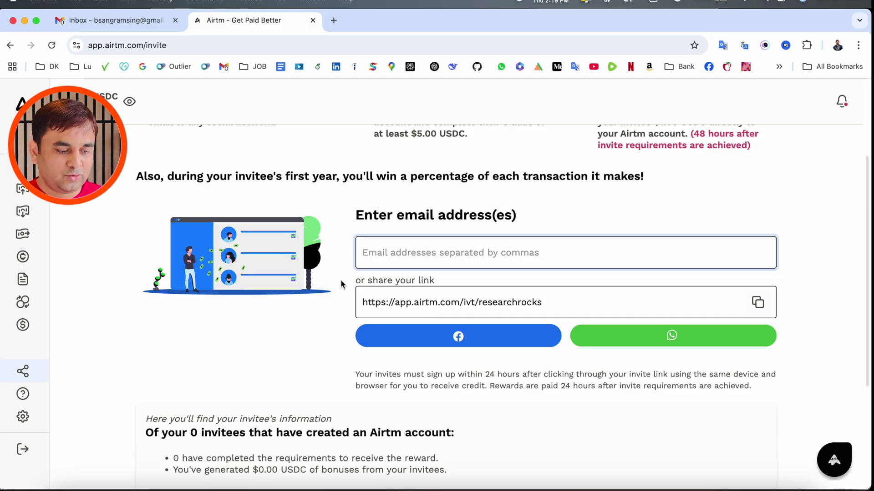
scroll(453, 292, "down", 4)
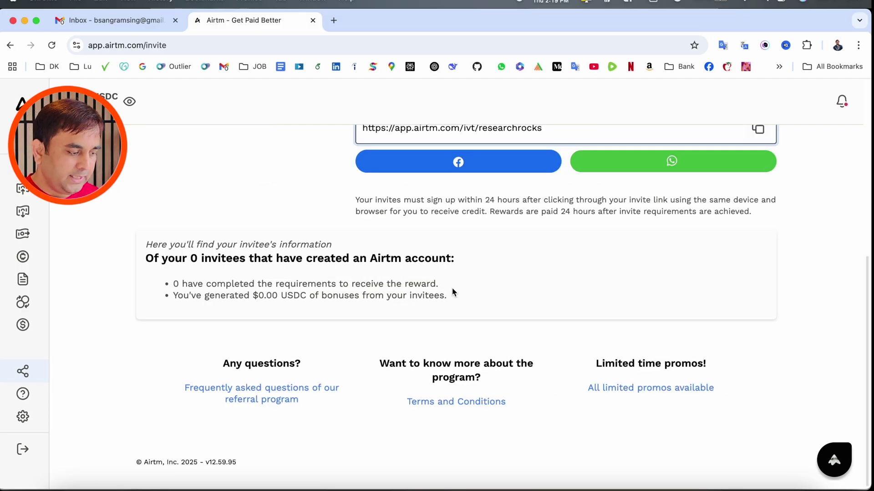